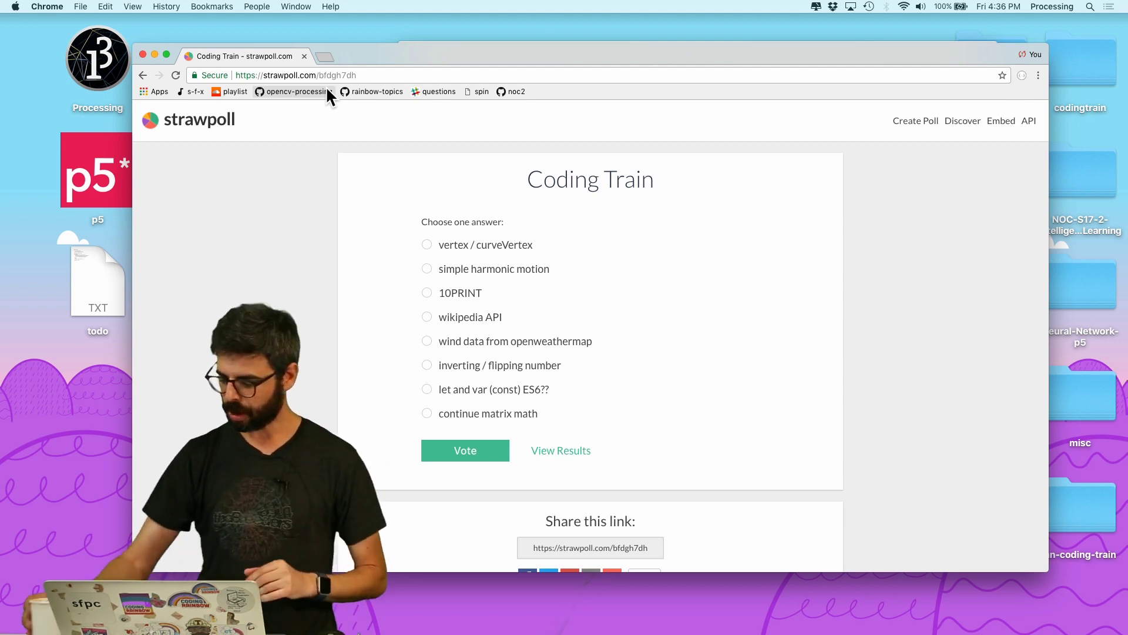
- Load day.processing.org, the Processing Community Day event site, in a new tab
key("super+t")
type("day")
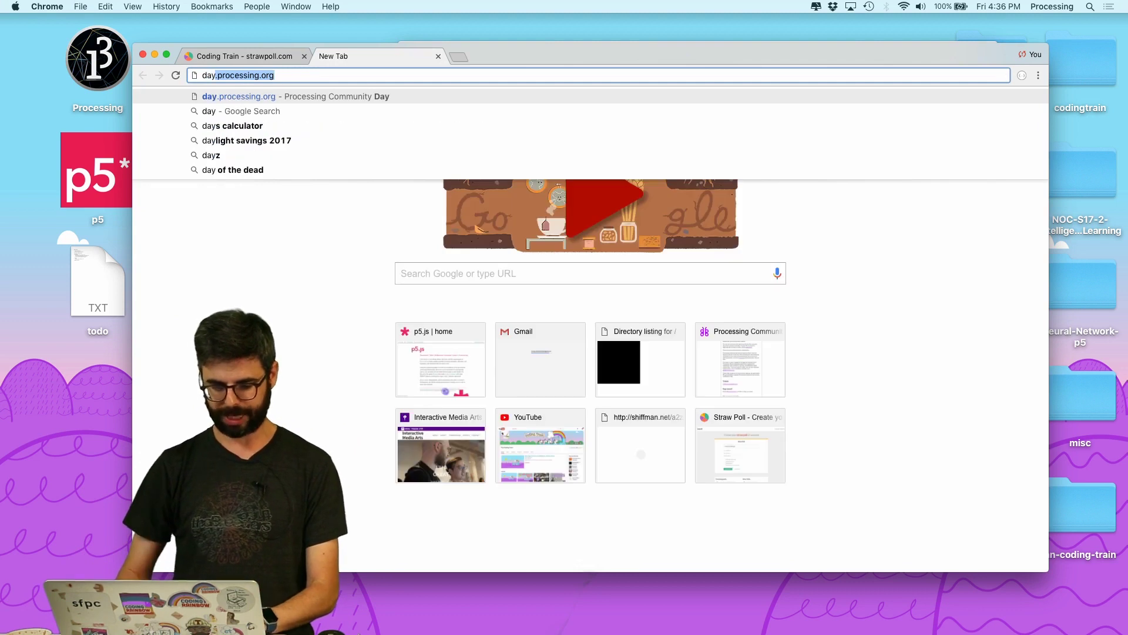
key("Return")
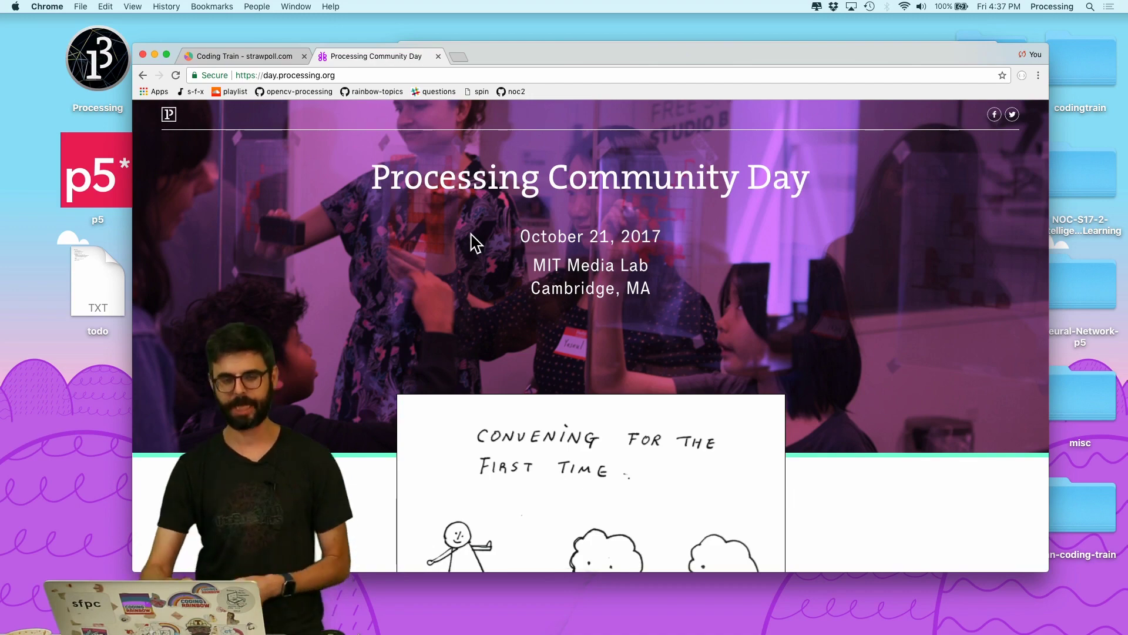
scroll(507, 280, "down", 5)
scroll(504, 282, "down", 5)
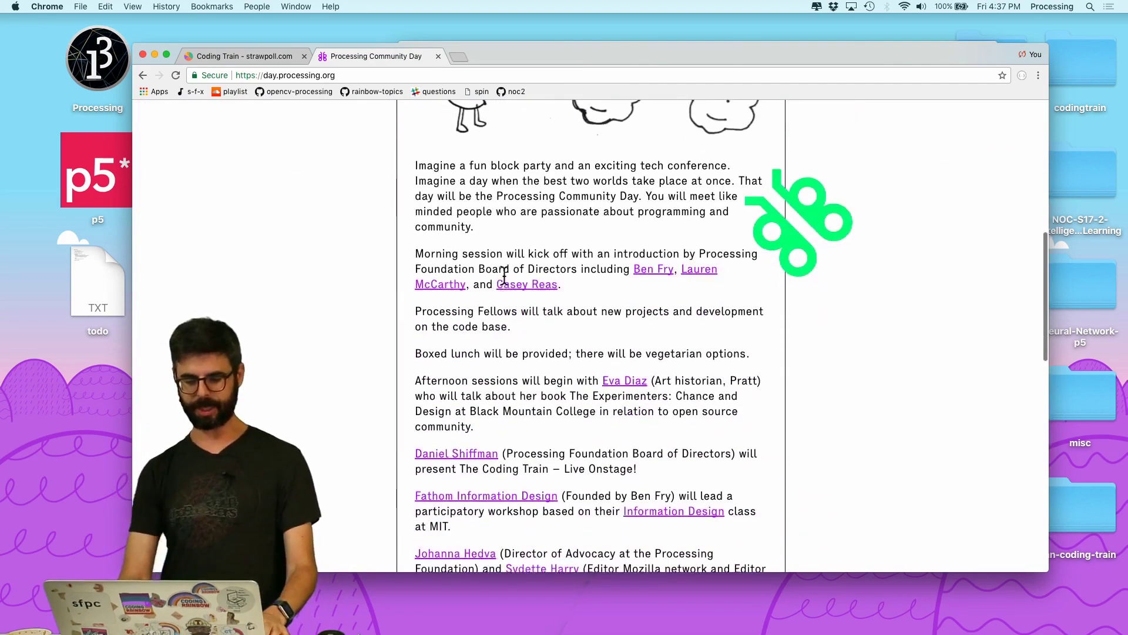
scroll(523, 403, "down", 5)
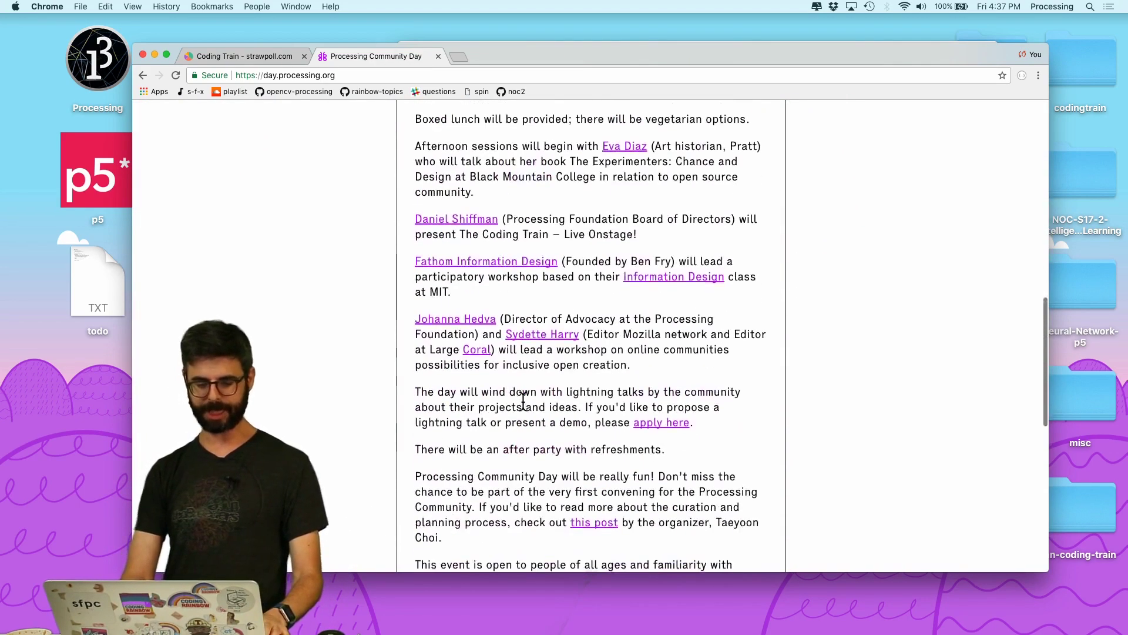
scroll(494, 423, "down", 5)
scroll(461, 463, "down", 4)
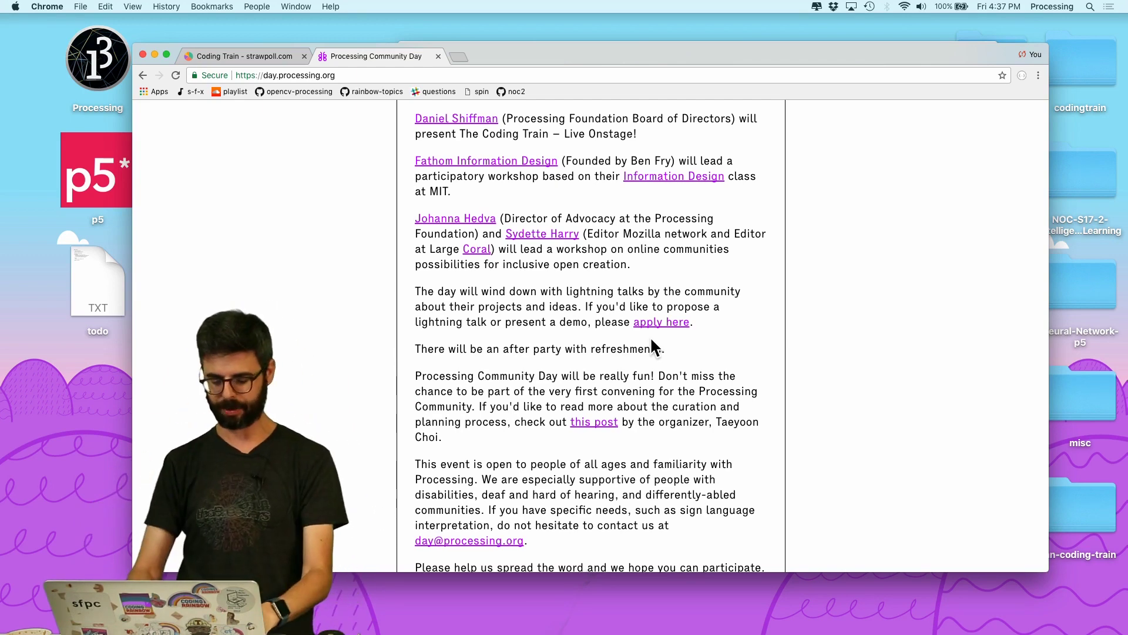
- In a new tab, open the CommunityClouds repository from github.com/CodingTrain
key("super+t")
type("github.c")
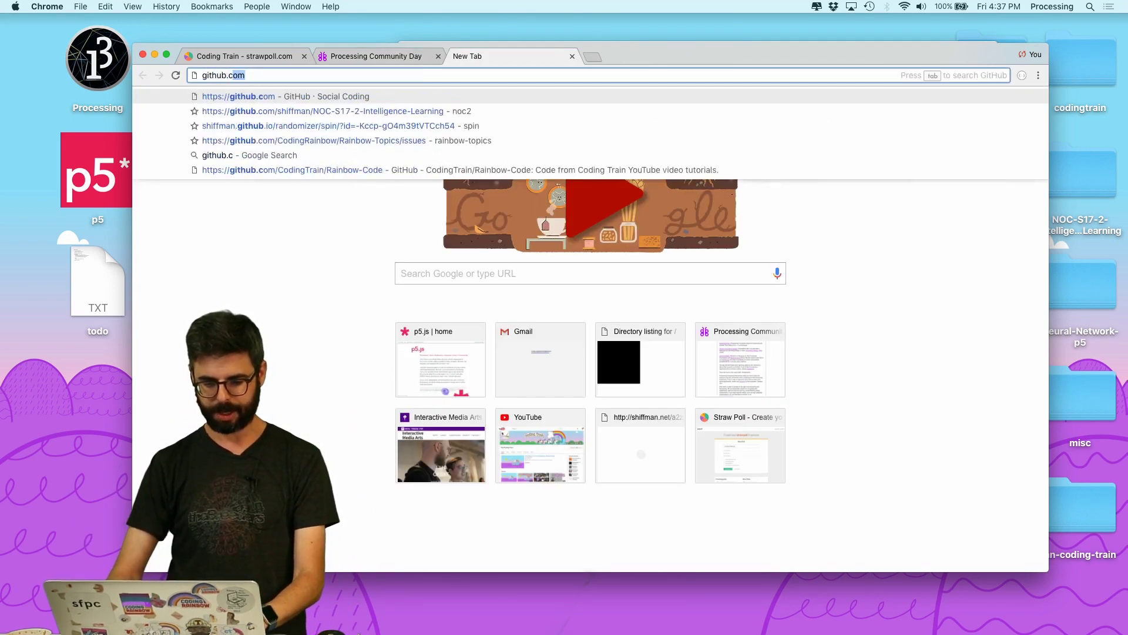
type("om/CodingTrain")
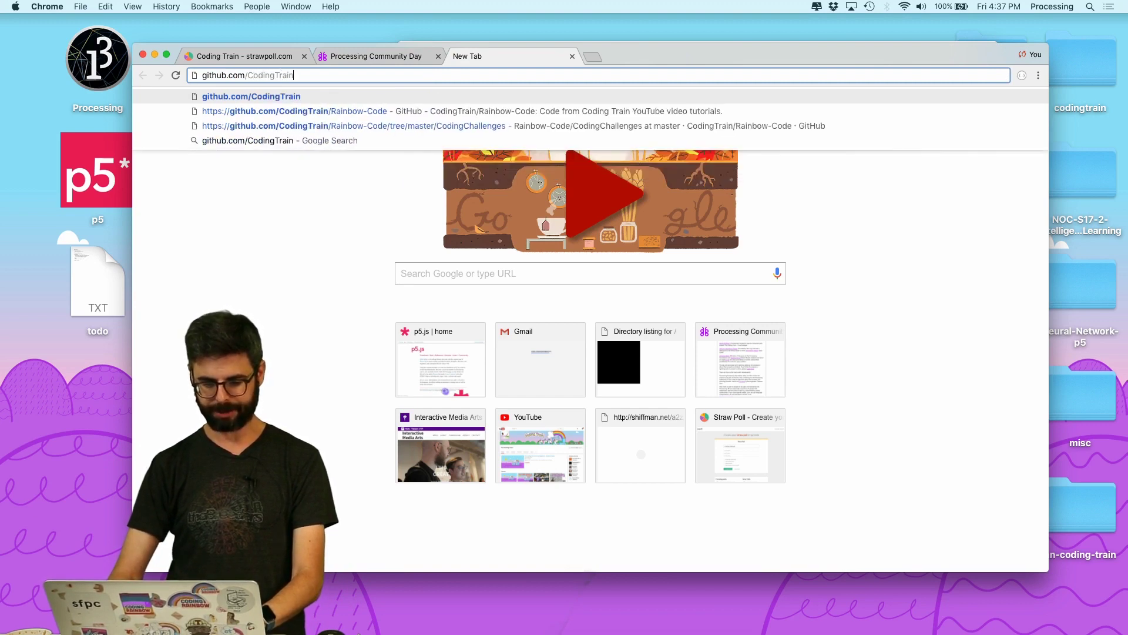
key("Return")
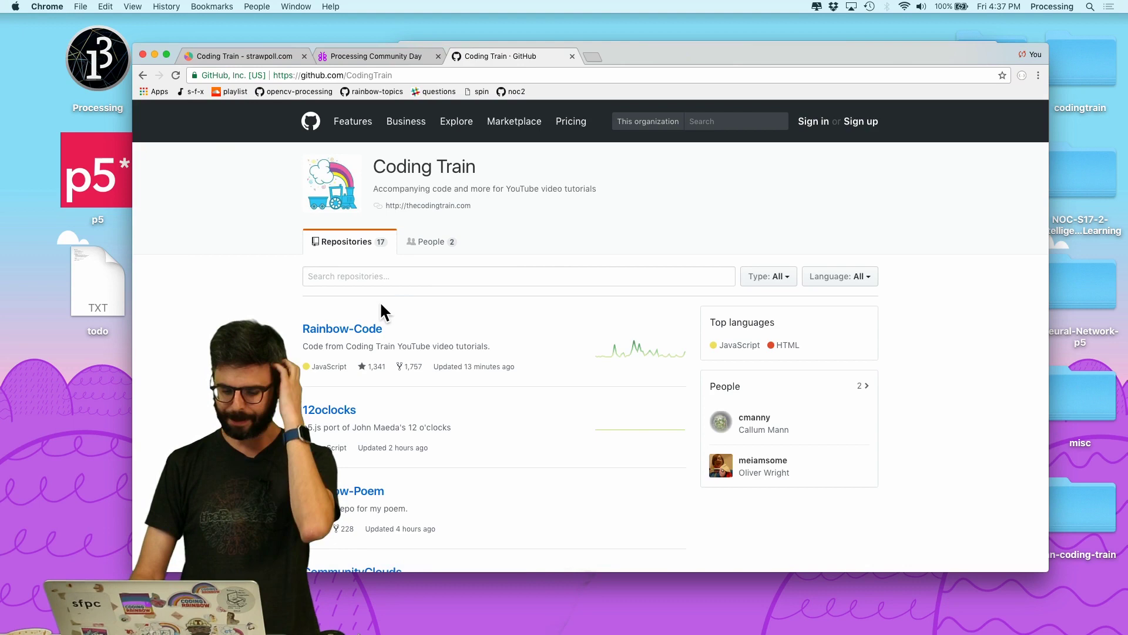
scroll(397, 379, "down", 5)
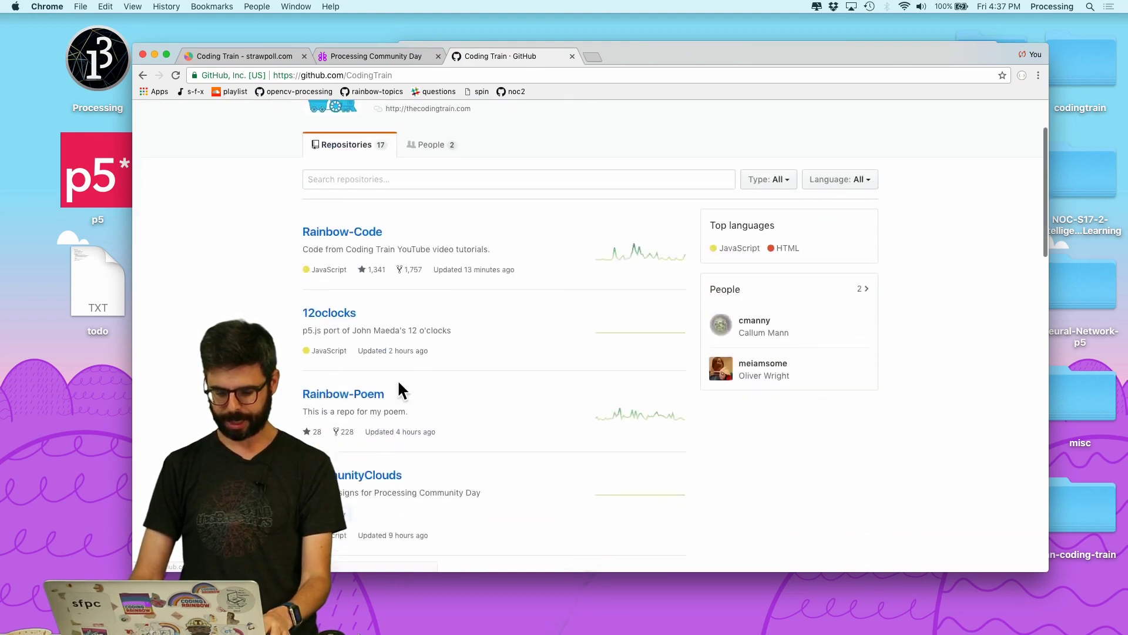
scroll(398, 380, "down", 2)
left_click(356, 389)
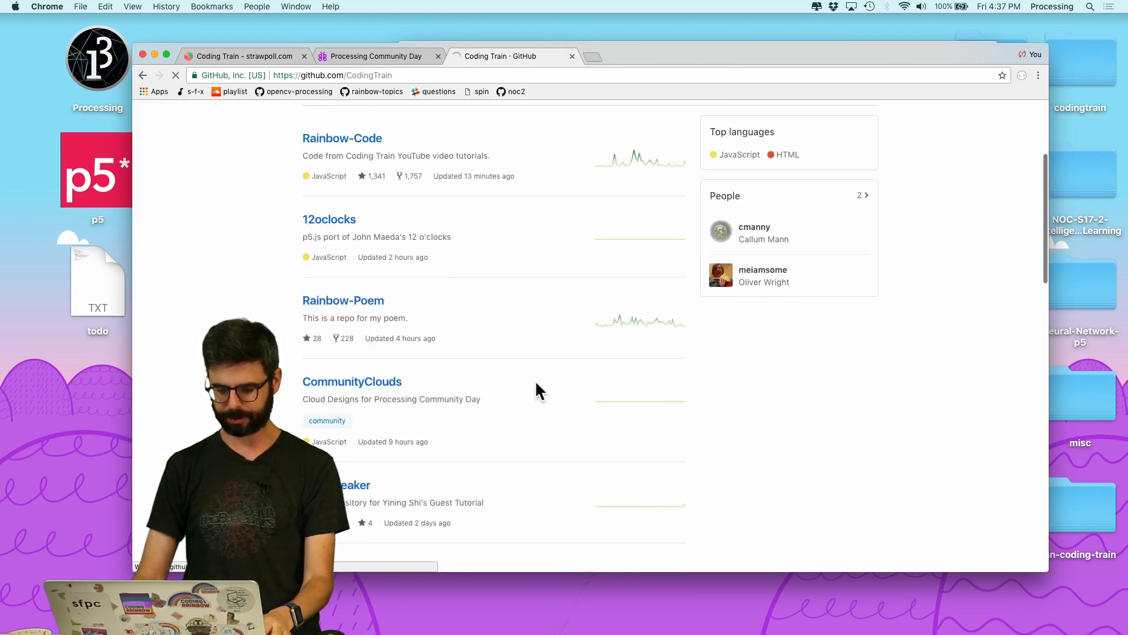
- Move and enlarge the browser window, and set the page zoom to 125%
left_click_drag(649, 51, 687, 21)
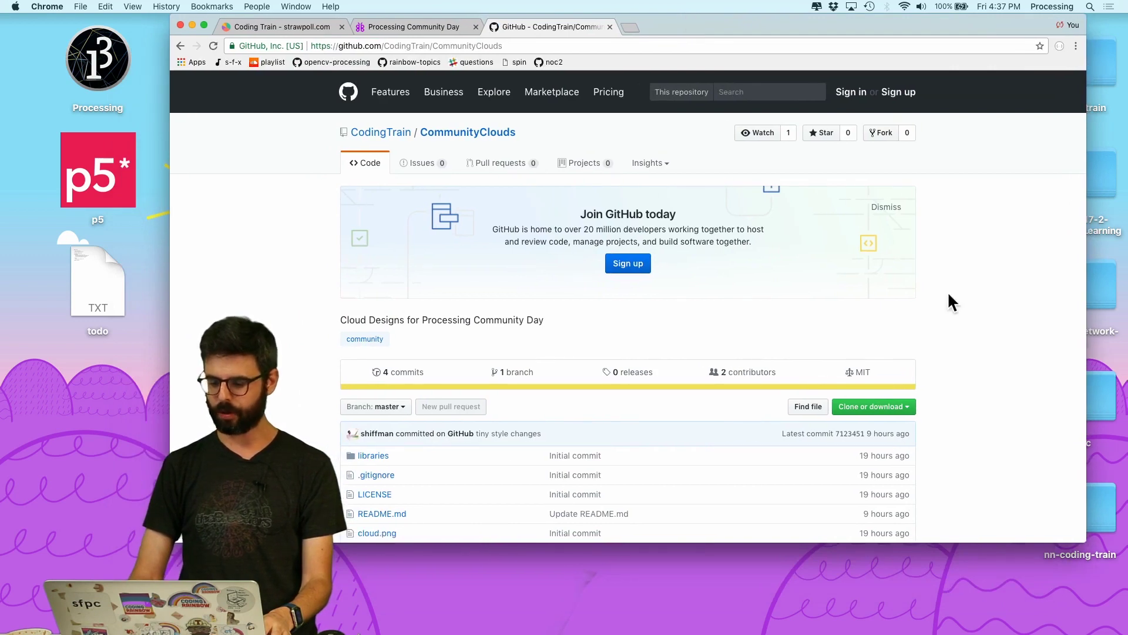
left_click_drag(1083, 537, 1117, 625)
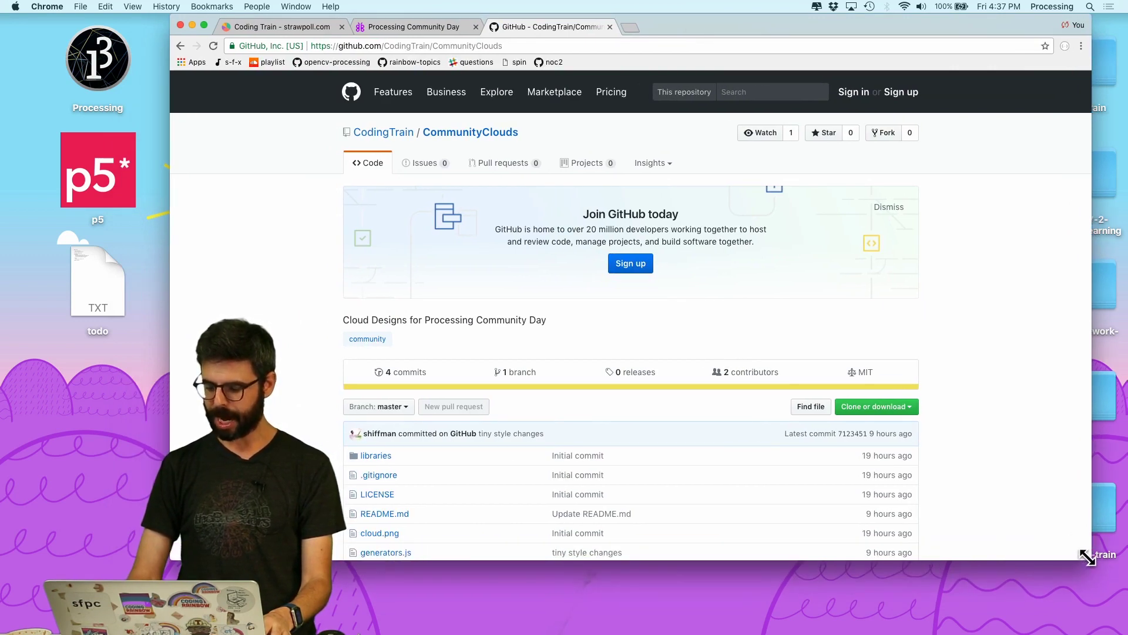
key("super+plus")
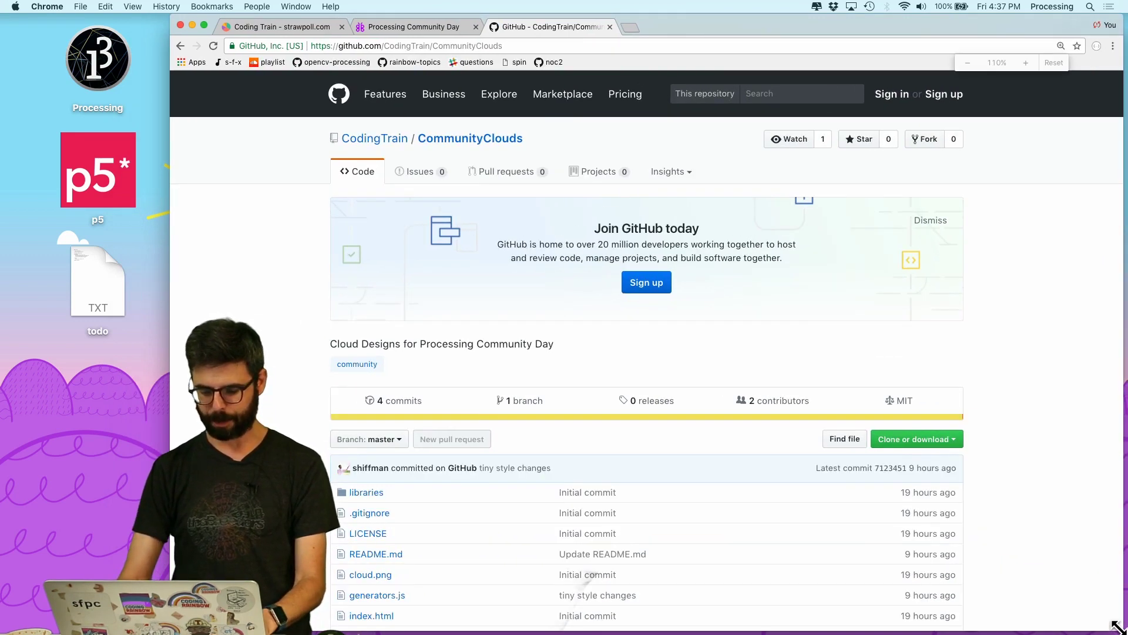
key("super+plus")
key("super+plus")
key("super+minus")
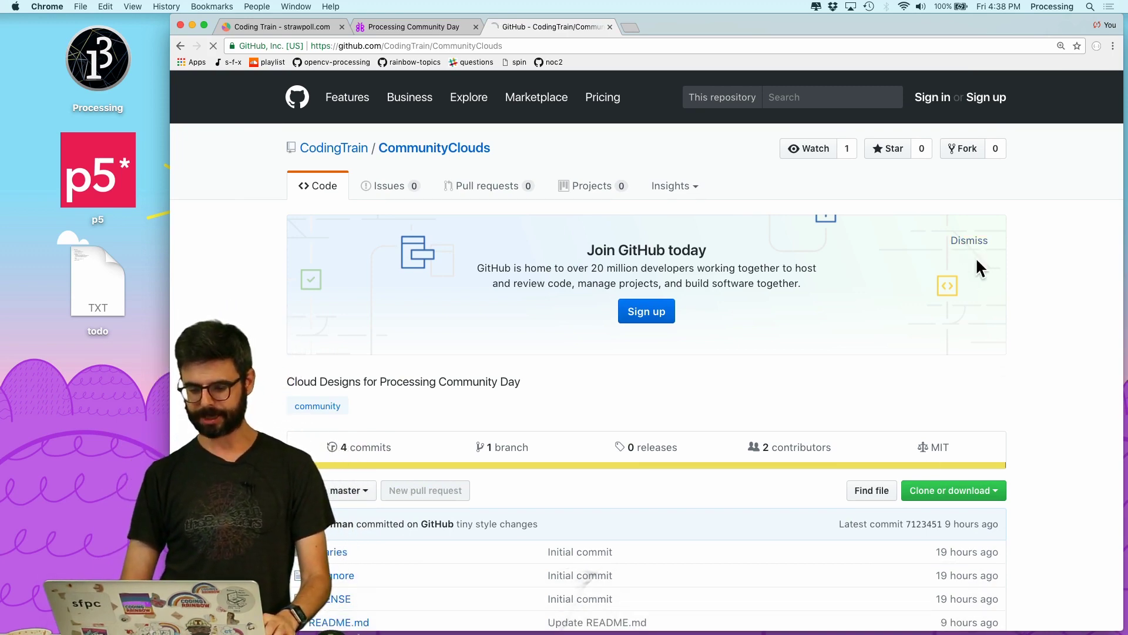
scroll(587, 426, "down", 4)
scroll(588, 427, "down", 4)
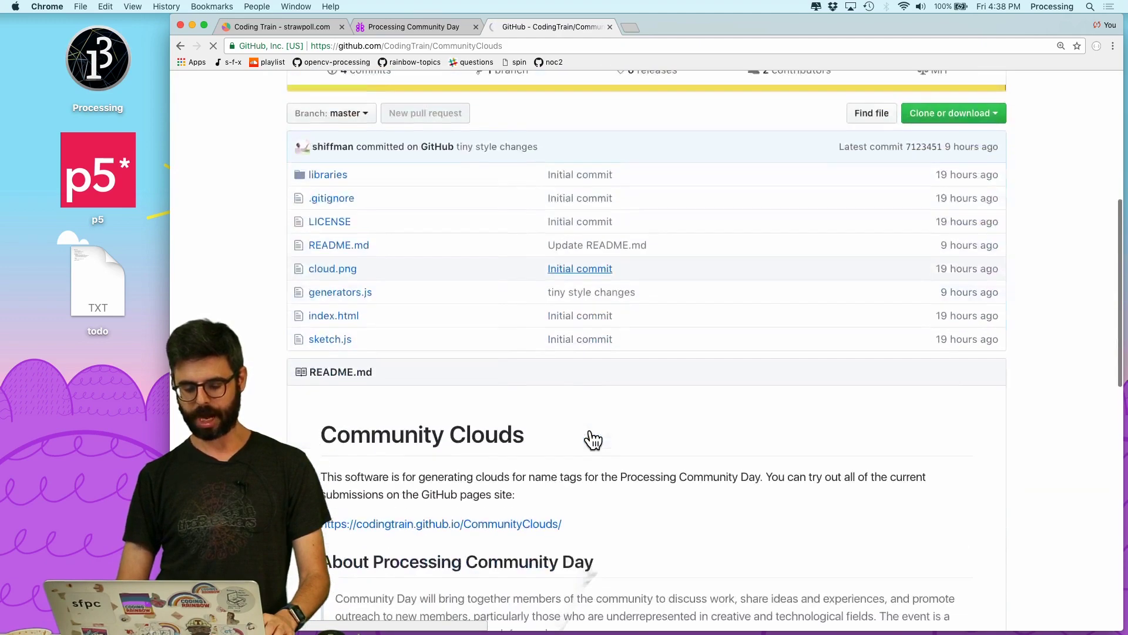
scroll(588, 427, "down", 4)
scroll(590, 428, "down", 3)
scroll(588, 428, "up", 5)
scroll(588, 427, "down", 3)
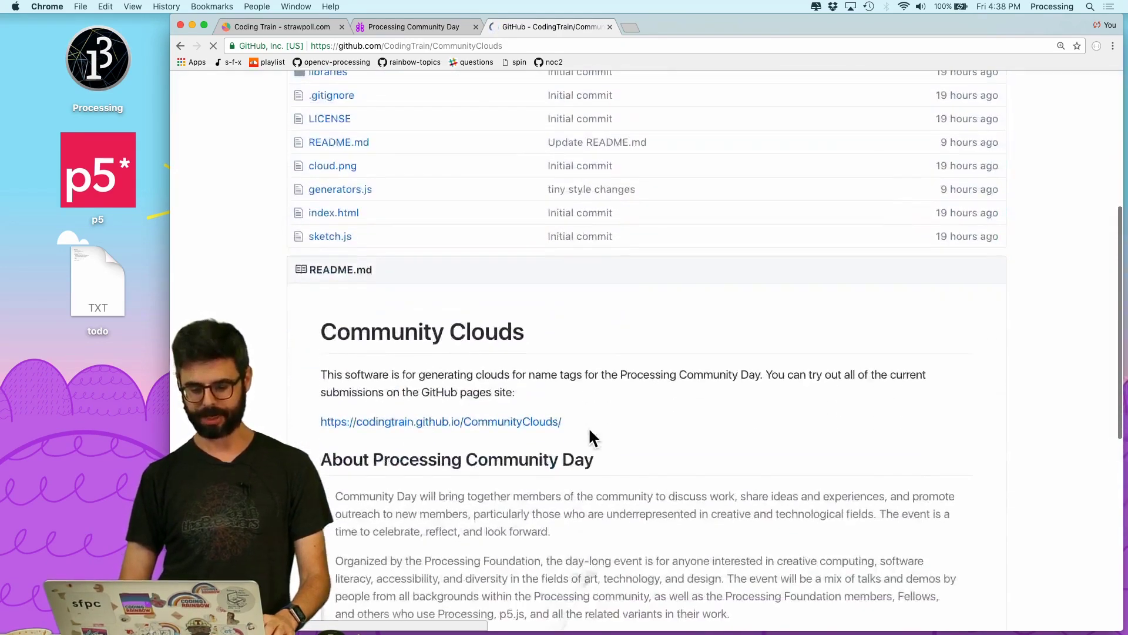
scroll(587, 426, "down", 4)
scroll(588, 428, "up", 1)
scroll(588, 426, "up", 2)
scroll(588, 427, "down", 5)
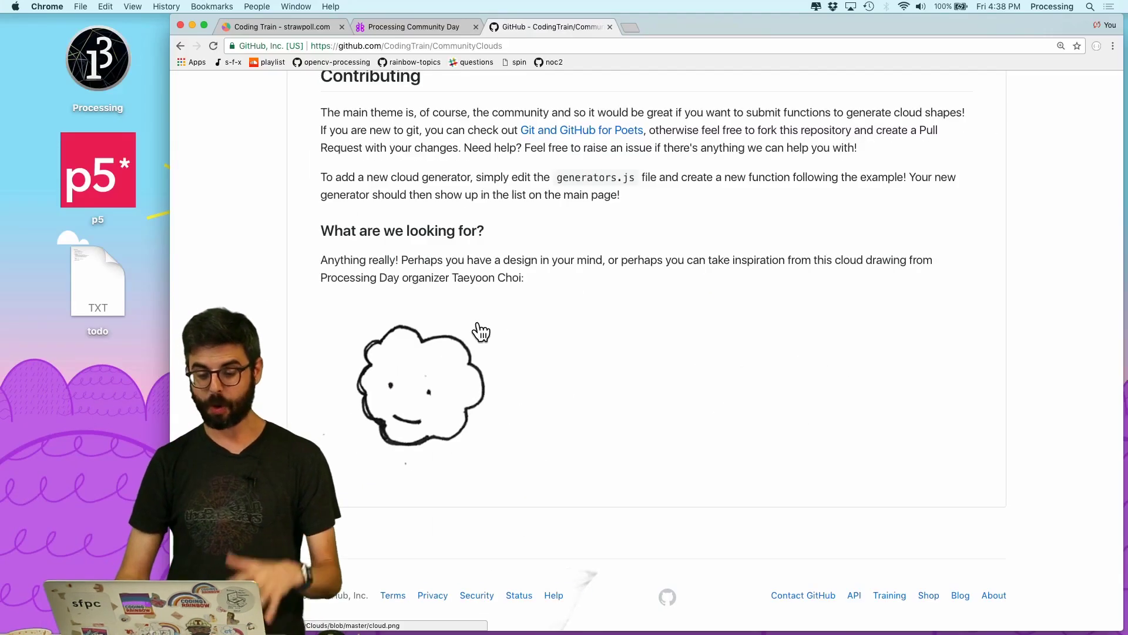
scroll(482, 332, "up", 5)
scroll(485, 291, "up", 5)
scroll(485, 292, "up", 2)
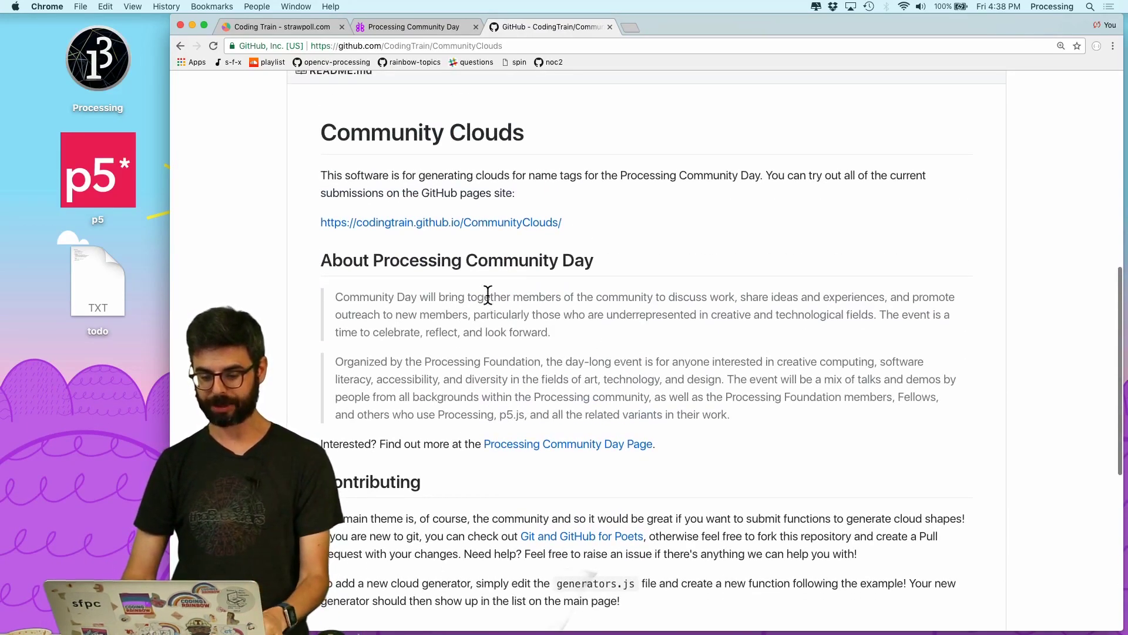
- Open the README's codingtrain.github.io/CommunityClouds link in a new tab
right_click(488, 296)
key("Escape")
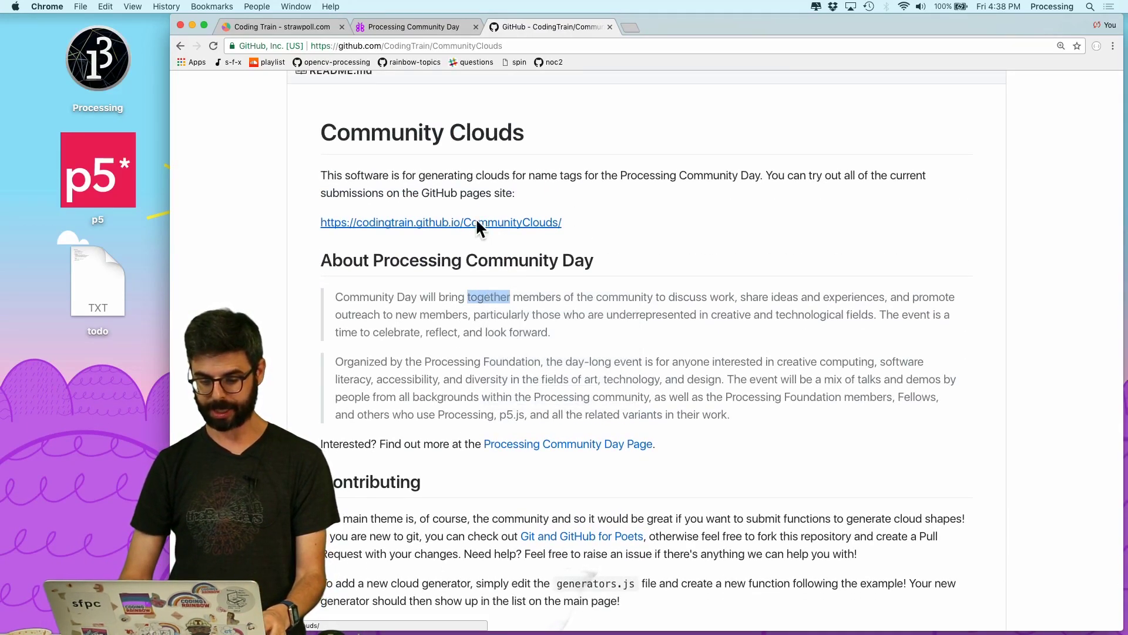
right_click(477, 225)
left_click(529, 300)
- On the CommunityClouds site tab, choose the Example cloud style instead of Random
left_click(662, 31)
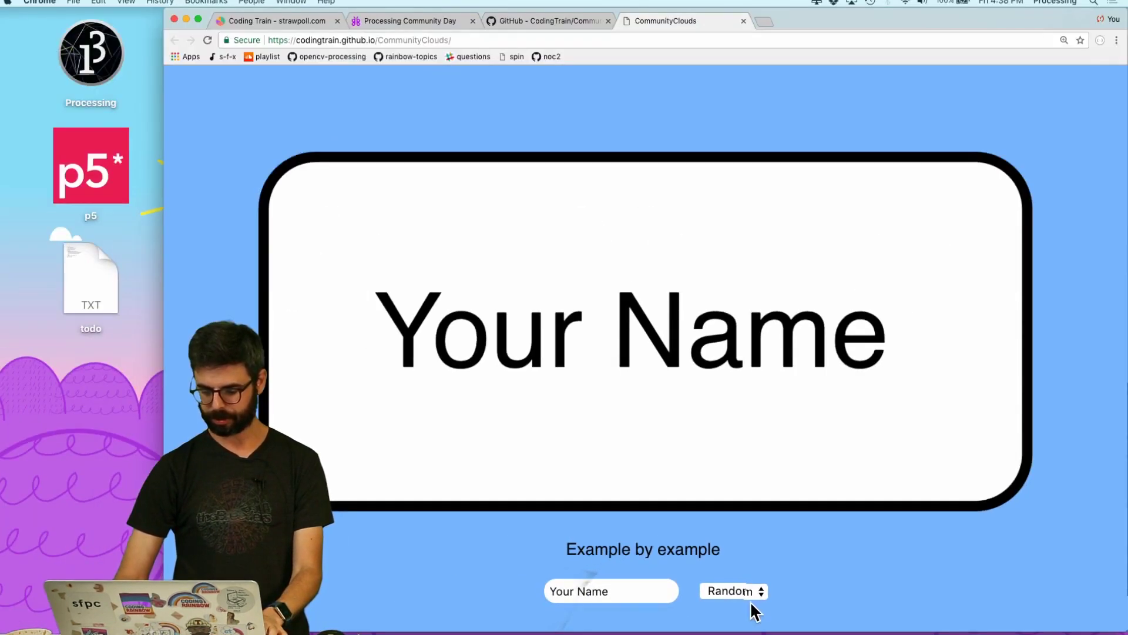
left_click(734, 589)
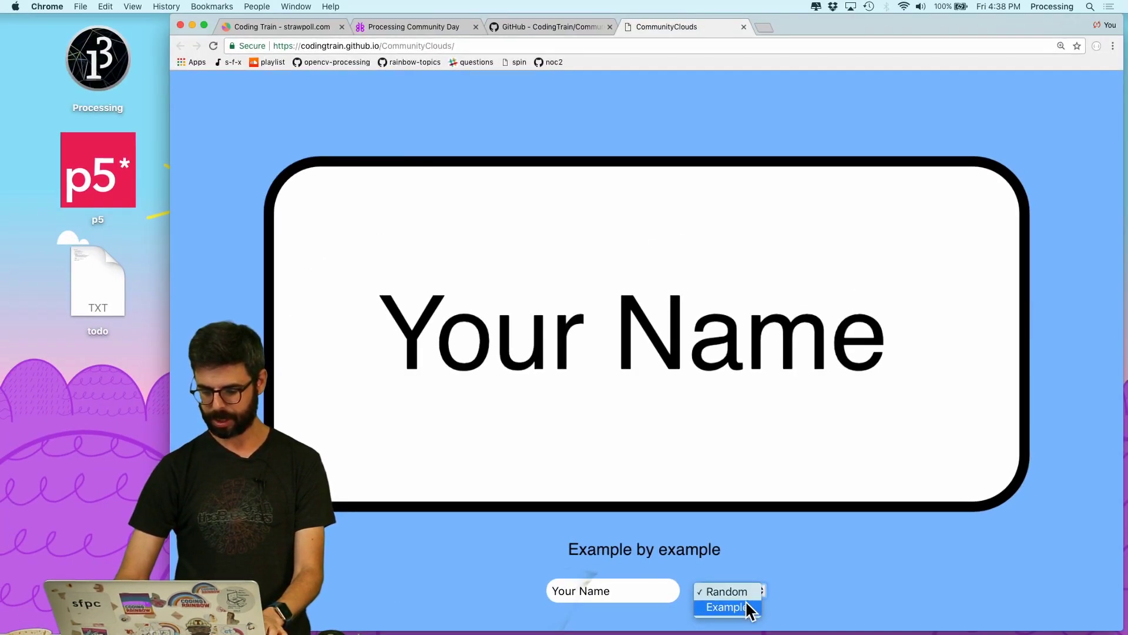
left_click(744, 607)
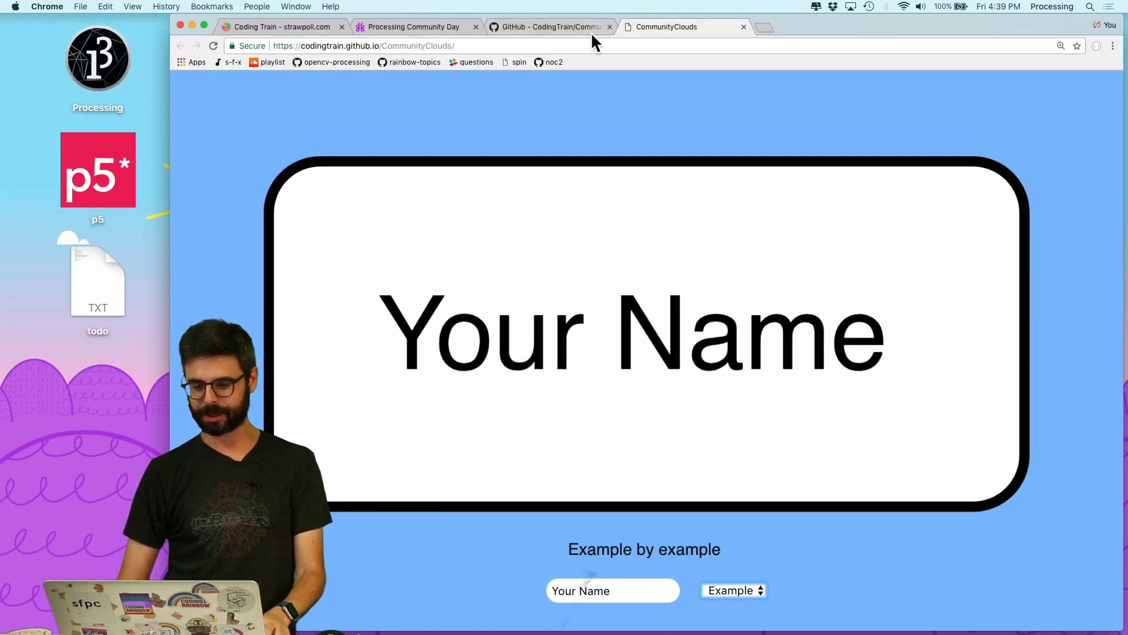
- Open generators.js and highlight the example rounded-rectangle function, its name and the line 6 register call
left_click(546, 27)
scroll(480, 308, "up", 10)
scroll(434, 390, "down", 2)
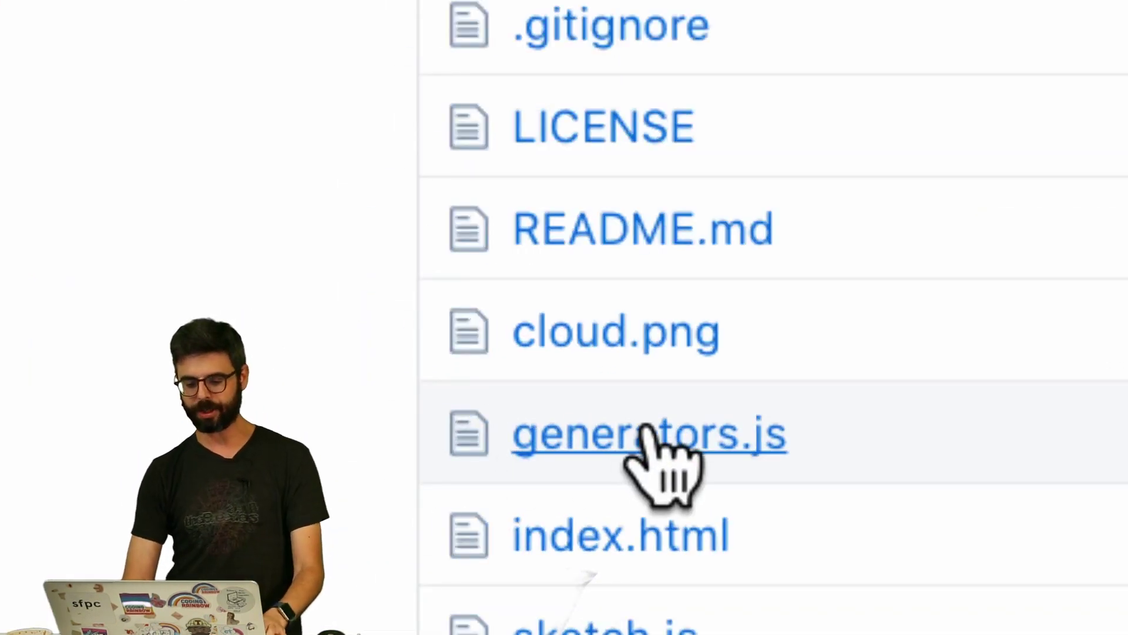
left_click(650, 434)
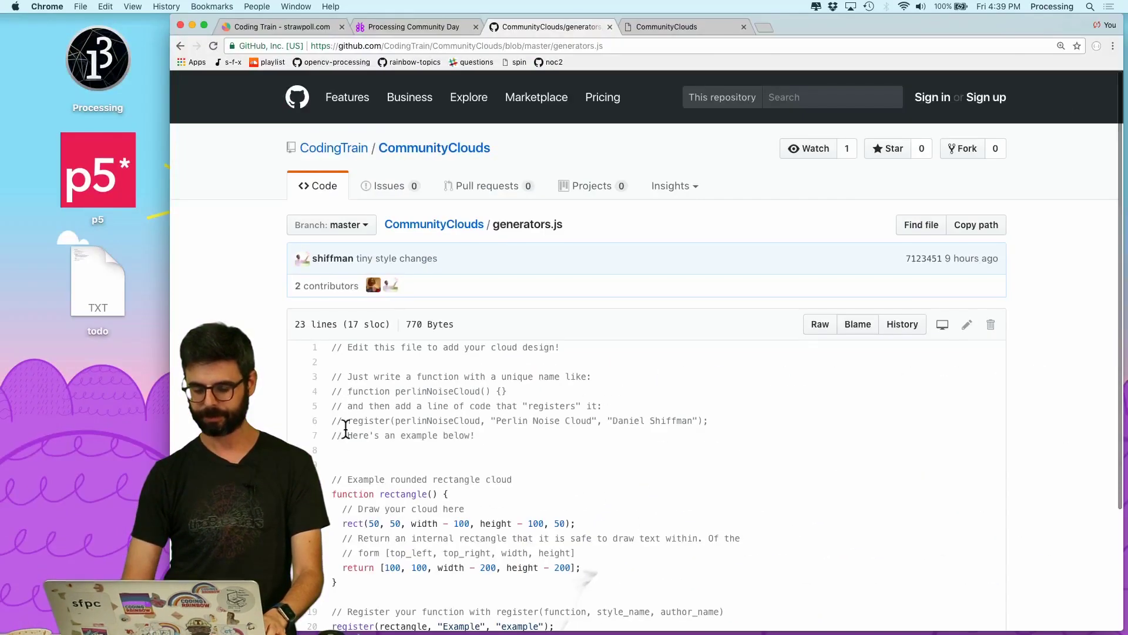
scroll(344, 429, "down", 3)
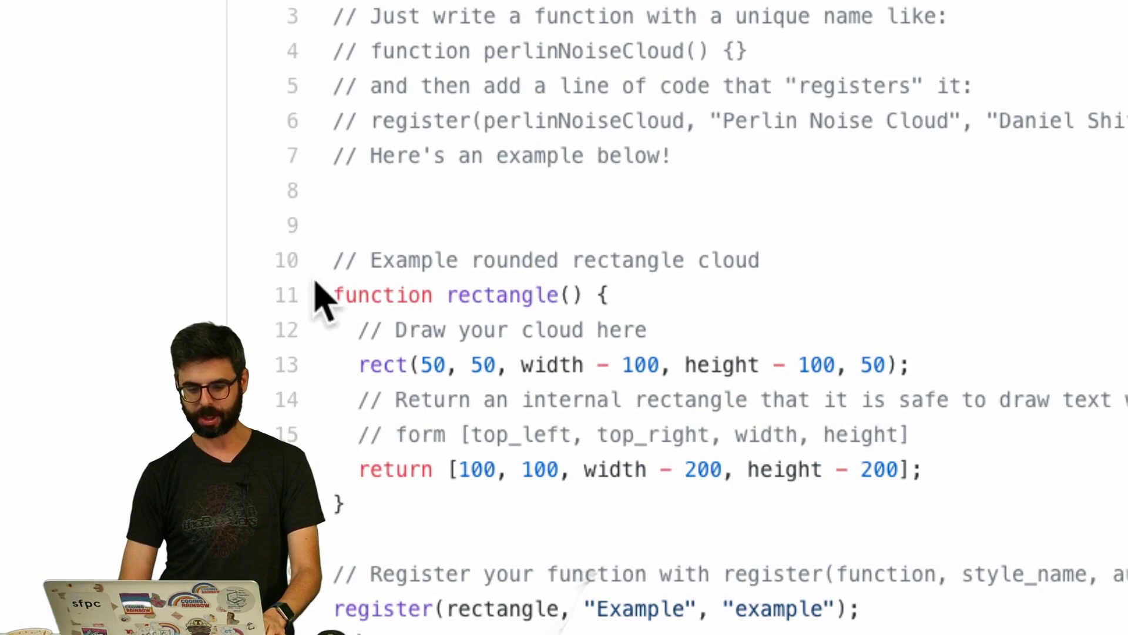
left_click_drag(318, 265, 484, 404)
left_click(483, 404)
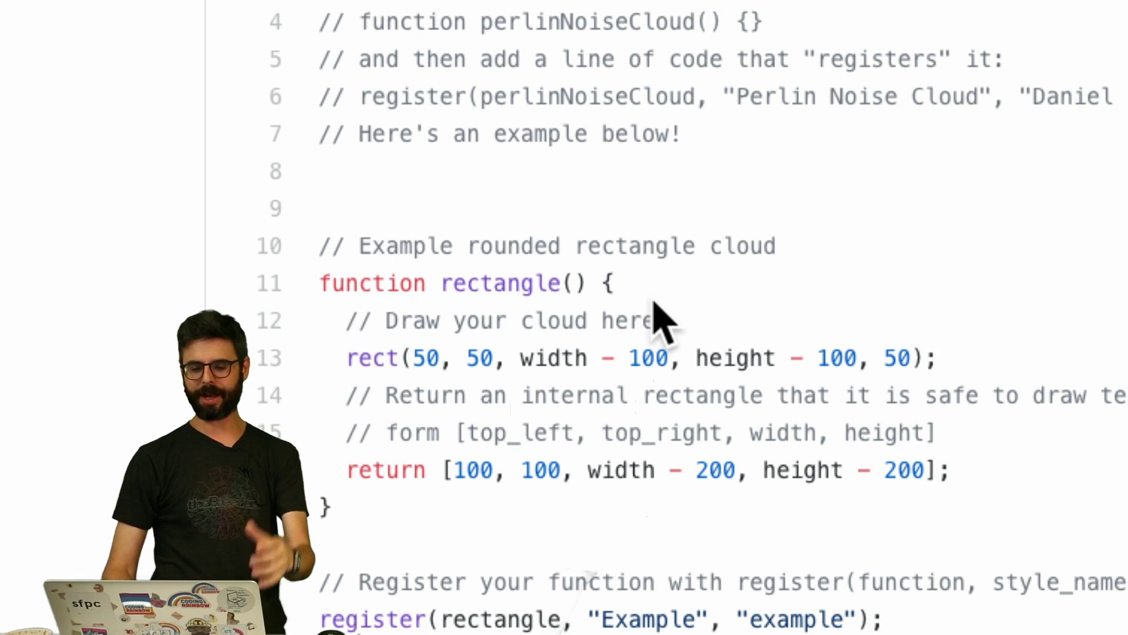
scroll(659, 319, "up", 3)
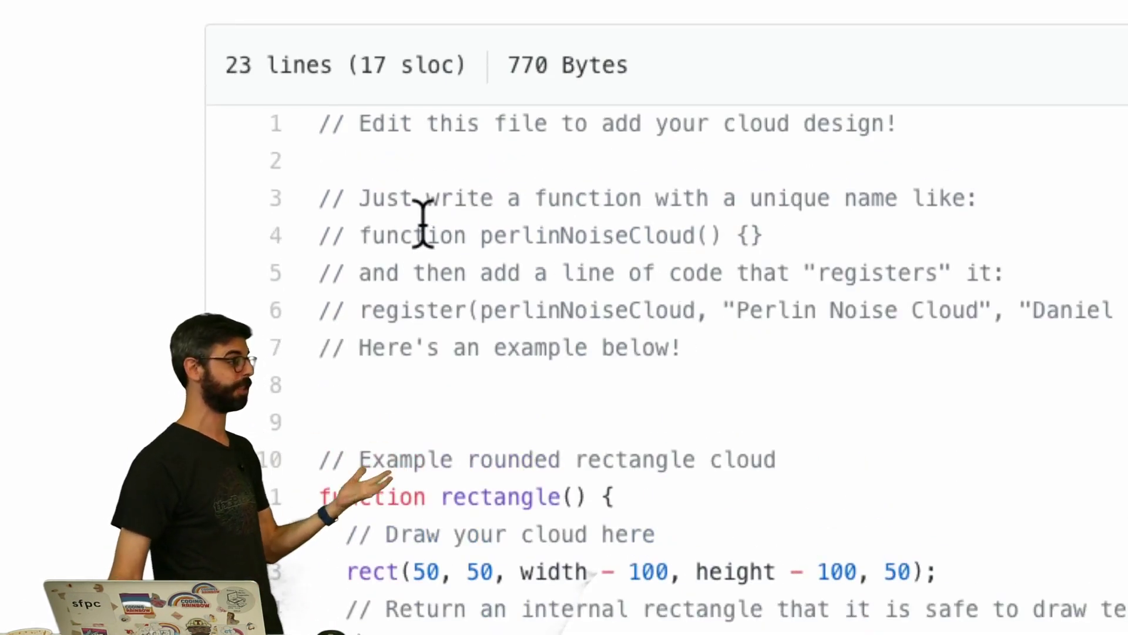
left_click_drag(401, 234, 504, 234)
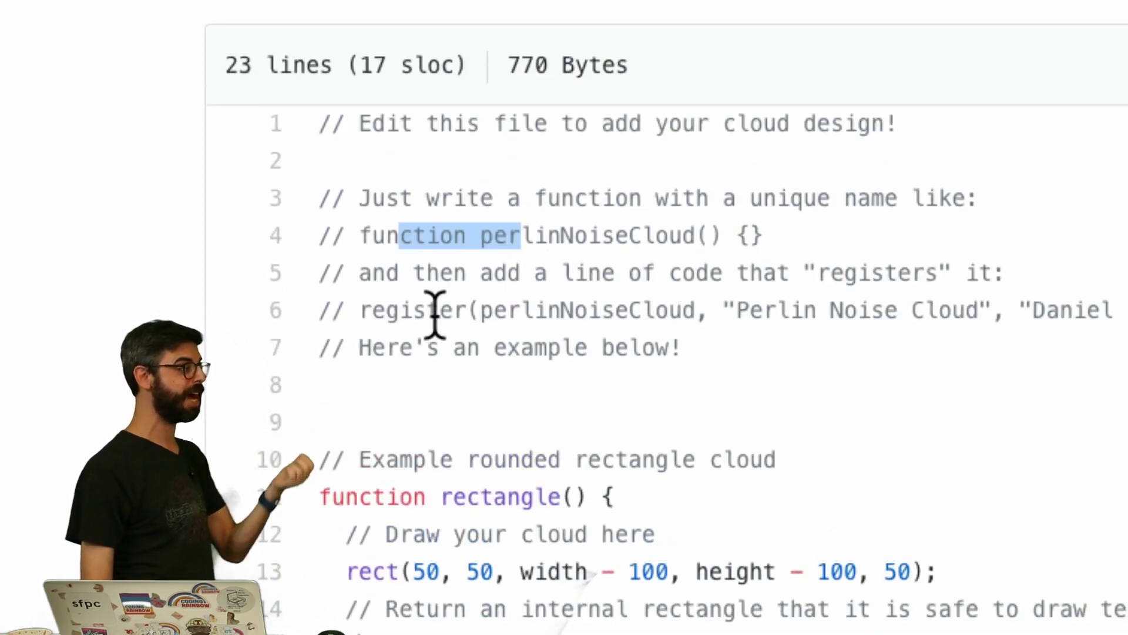
left_click_drag(430, 310, 480, 311)
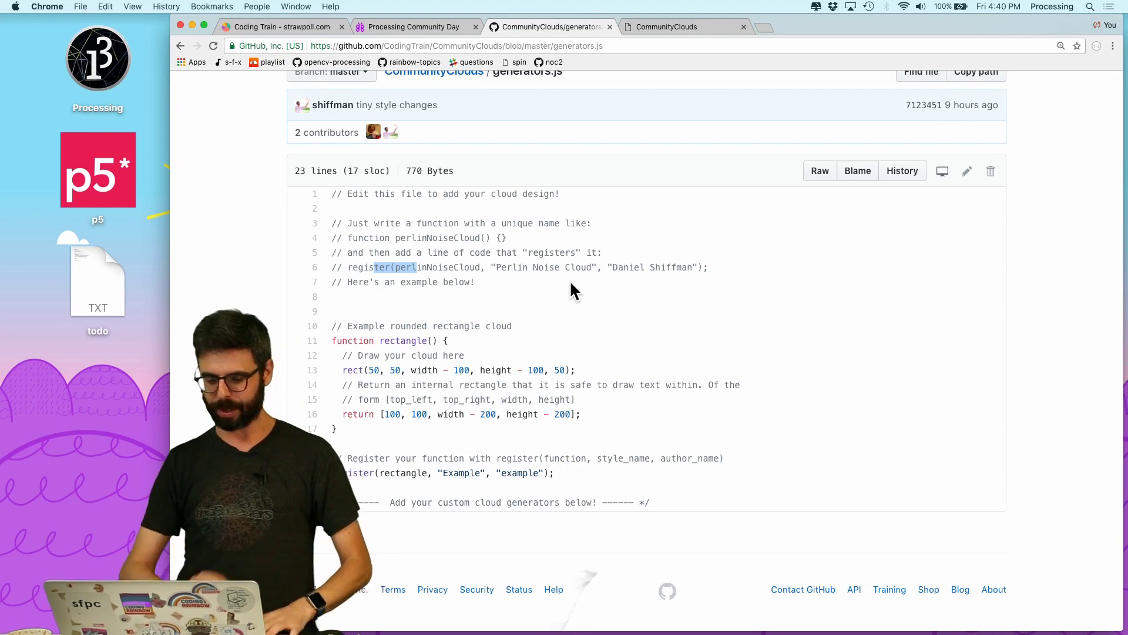
- Clear the text highlight on line 6 of generators.js
left_click(546, 229)
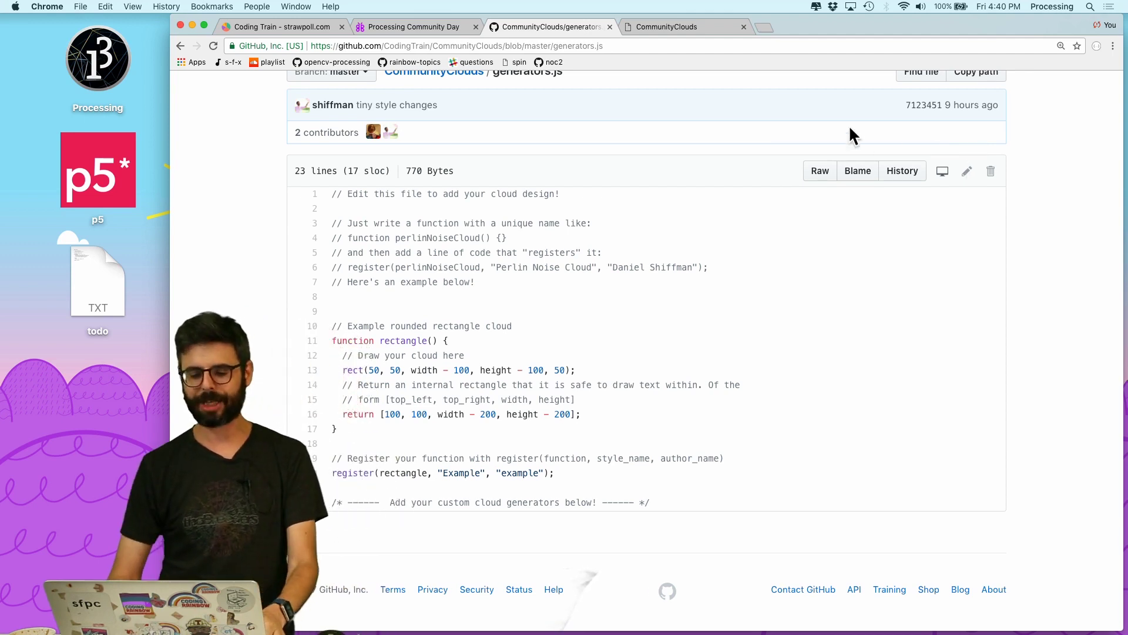
- Go back to the CommunityClouds repository main page
left_click(181, 46)
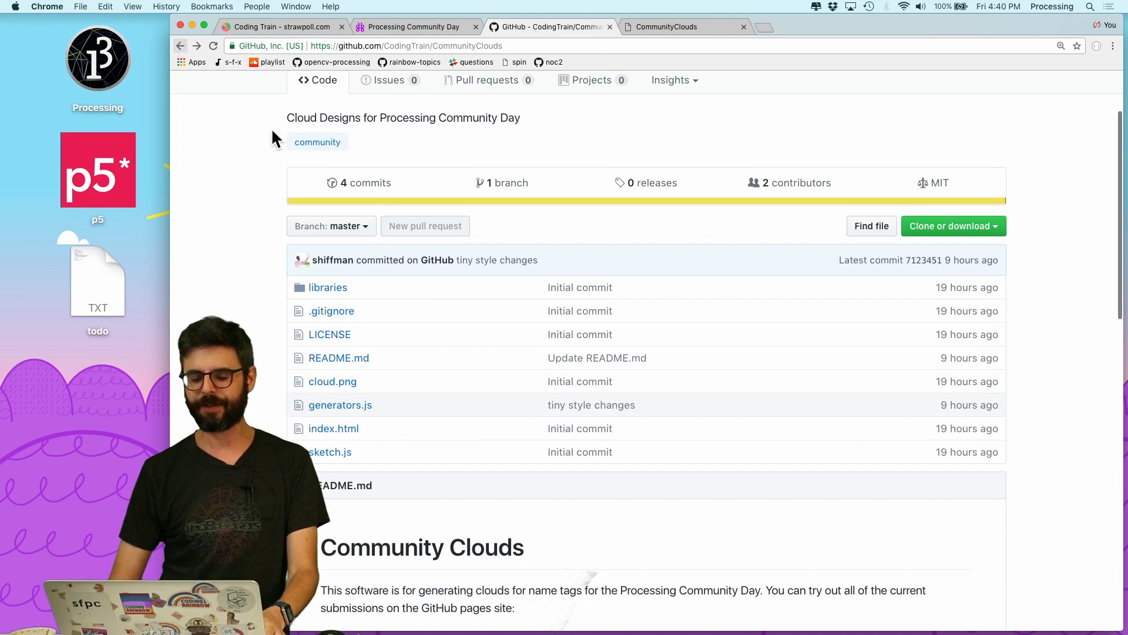
scroll(460, 456, "down", 10)
scroll(460, 455, "down", 5)
scroll(465, 465, "down", 1)
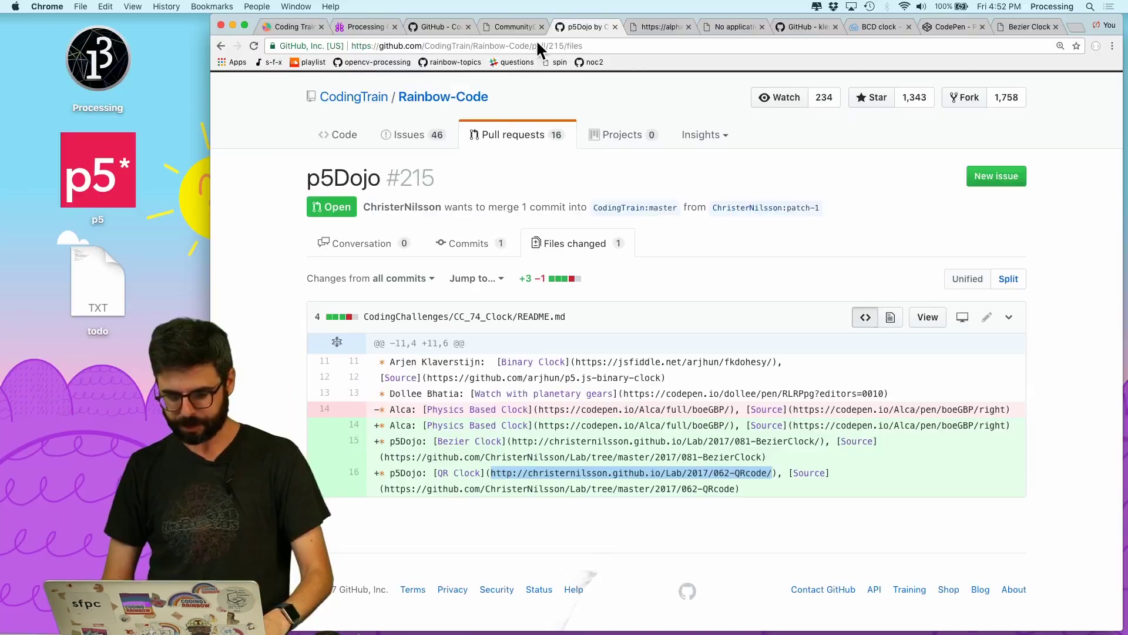
- Check the live site tab, return to the repo tab, and open the CodingTrain organization page
left_click(513, 28)
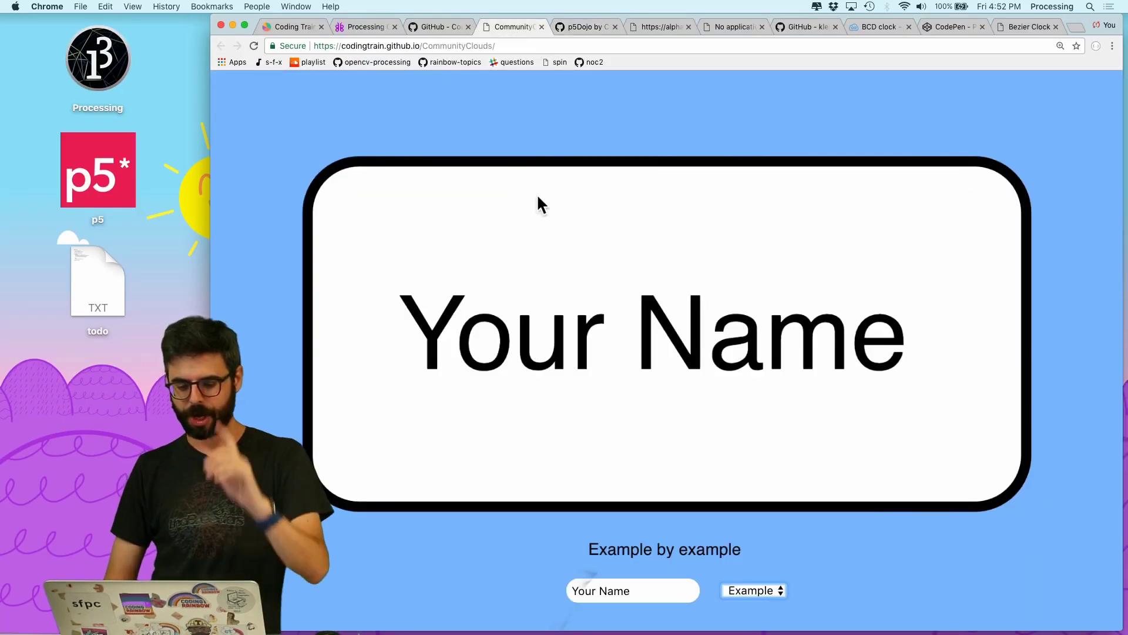
left_click(415, 43)
left_click(432, 26)
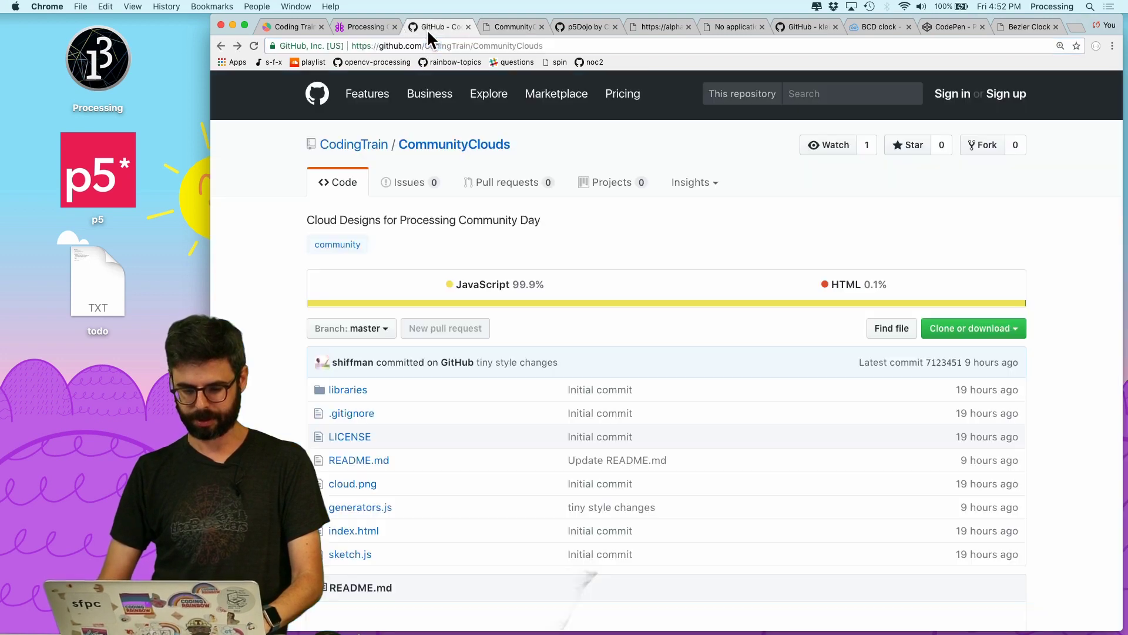
scroll(354, 135, "down", 15)
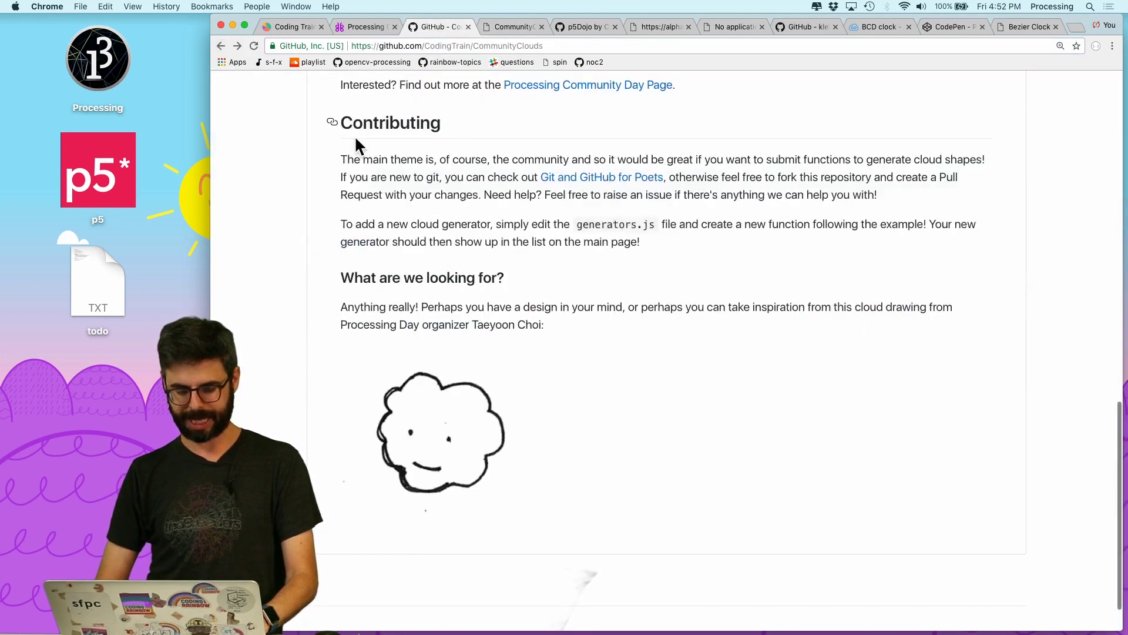
scroll(355, 134, "up", 15)
left_click(408, 185)
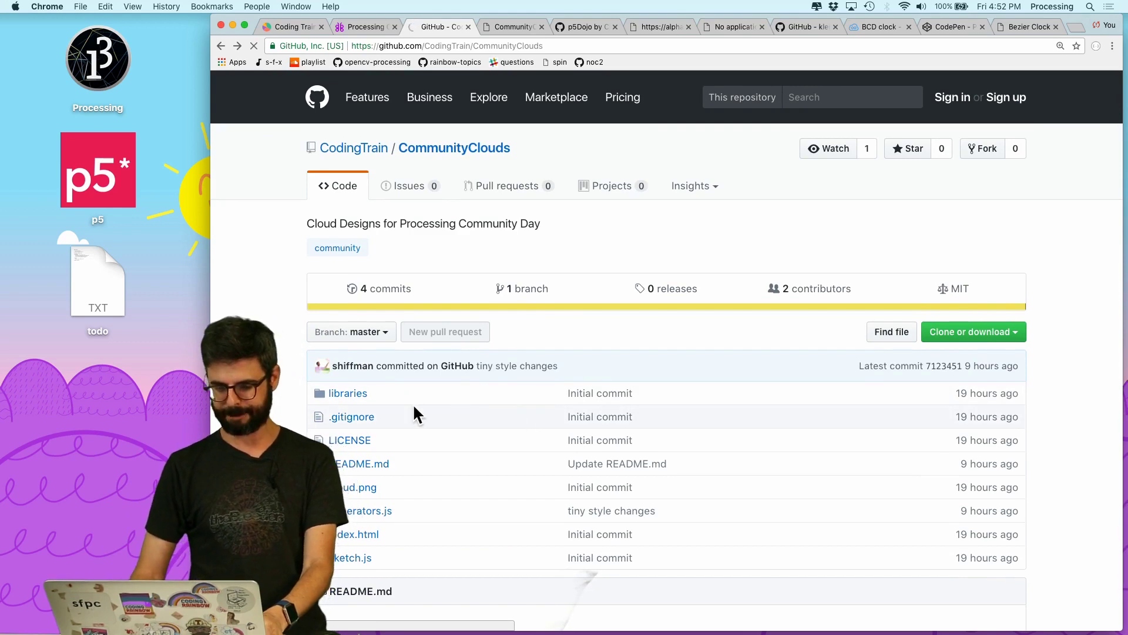
scroll(413, 403, "down", 3)
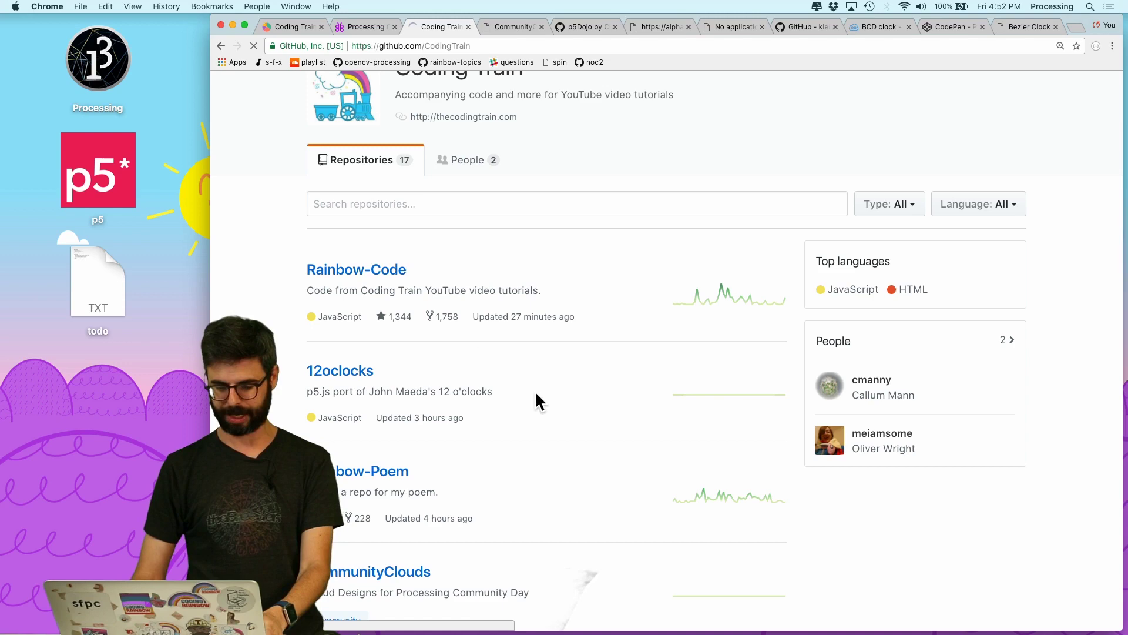
scroll(540, 395, "down", 2)
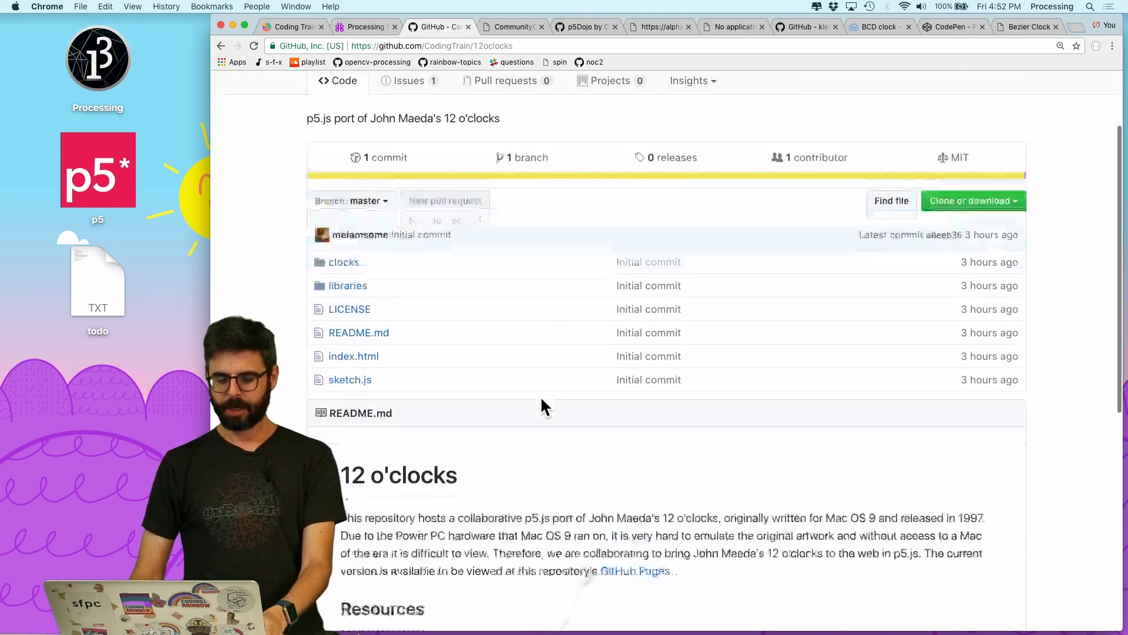
scroll(589, 434, "down", 3)
scroll(587, 466, "down", 2)
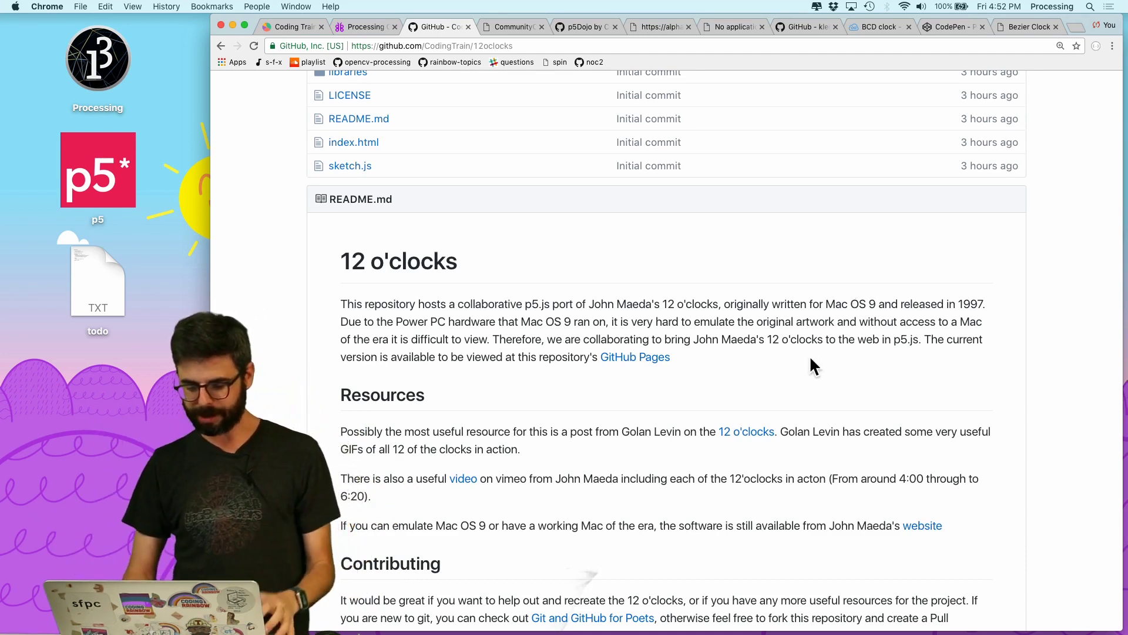
scroll(773, 370, "down", 1)
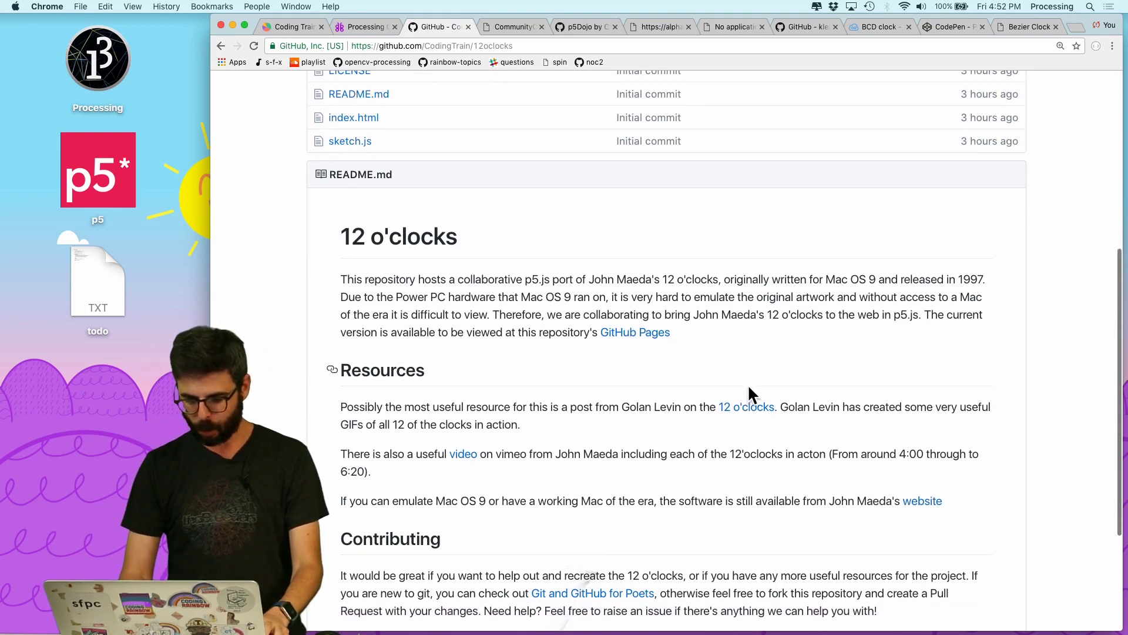
- Open the 12oclocks README's '12 o'clocks' link in a new tab
right_click(750, 406)
left_click(793, 412)
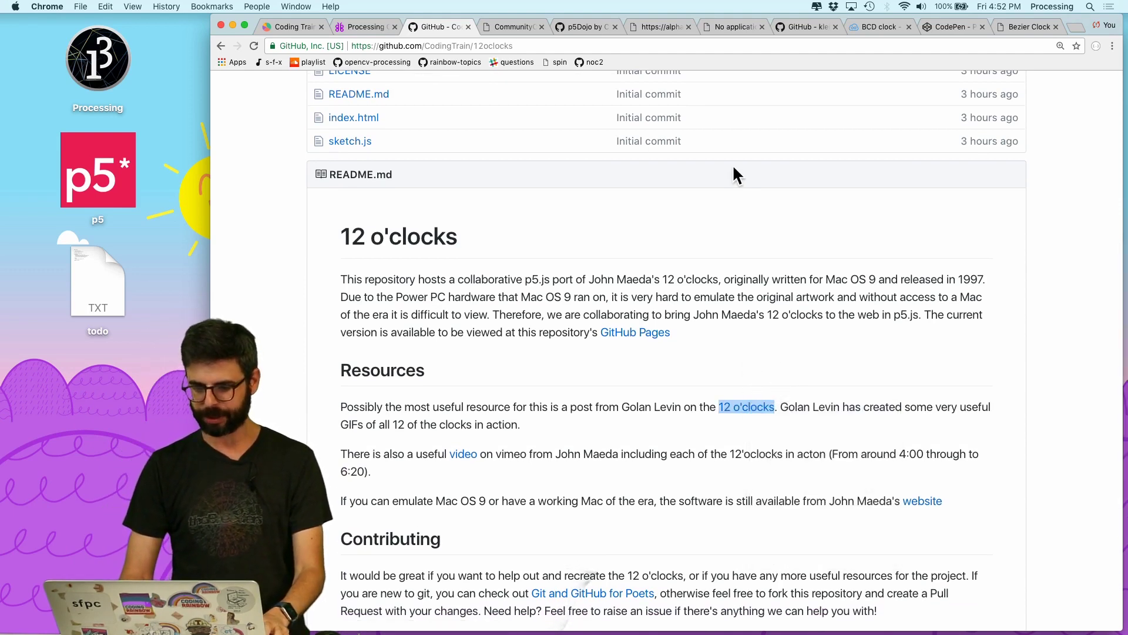
- Browse the Maeda's clocks GIF grid, then return to the 12oclocks README
left_click(474, 25)
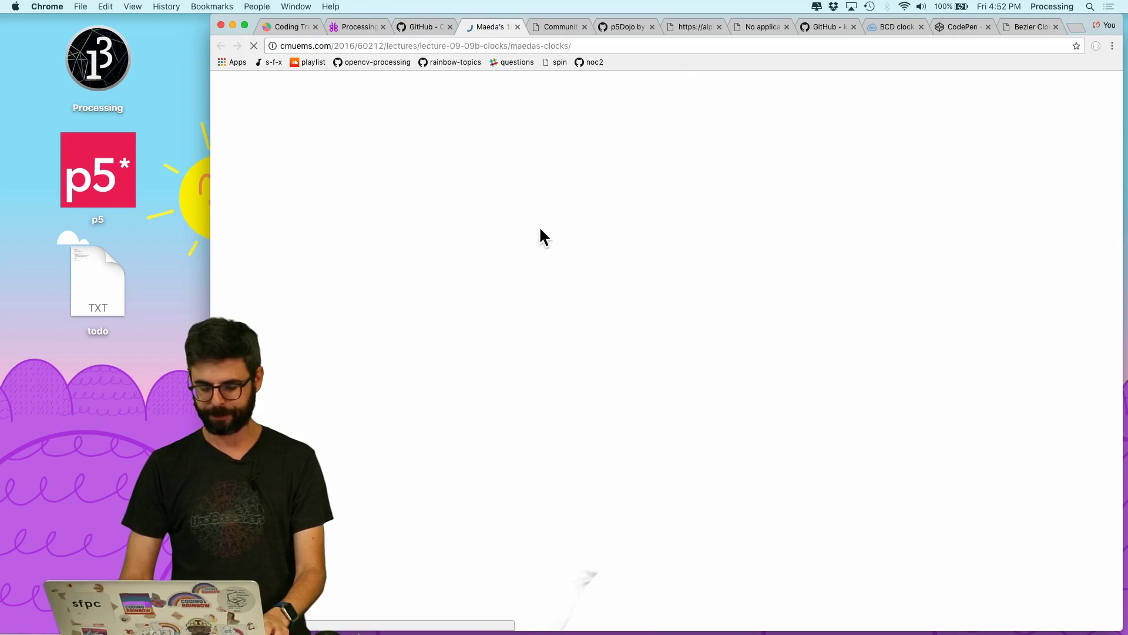
scroll(539, 352, "down", 5)
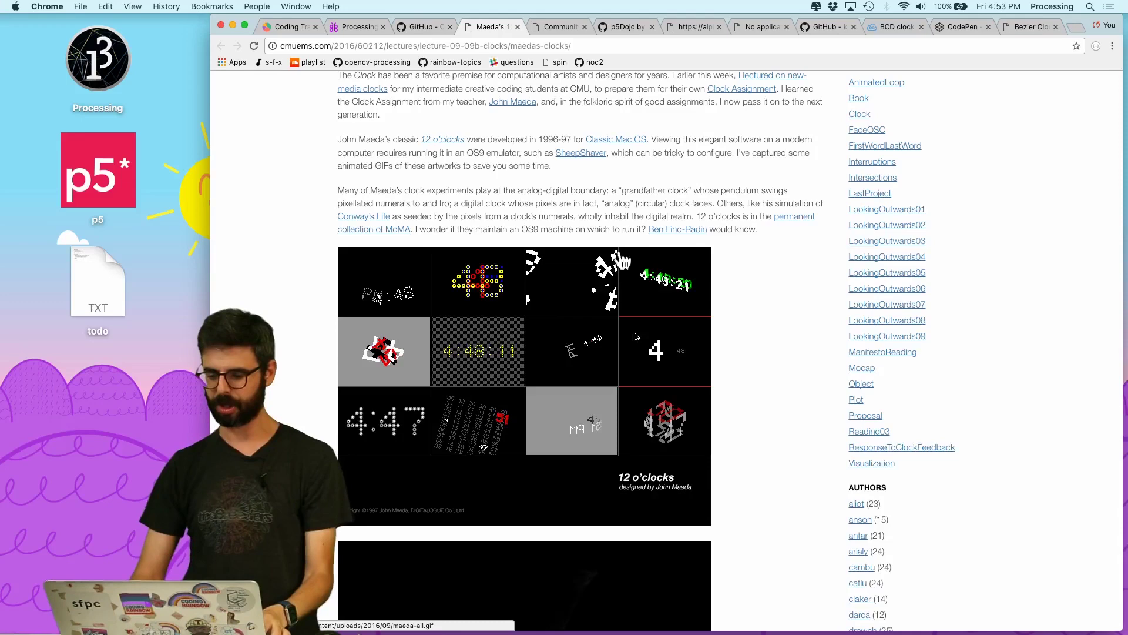
left_click(419, 29)
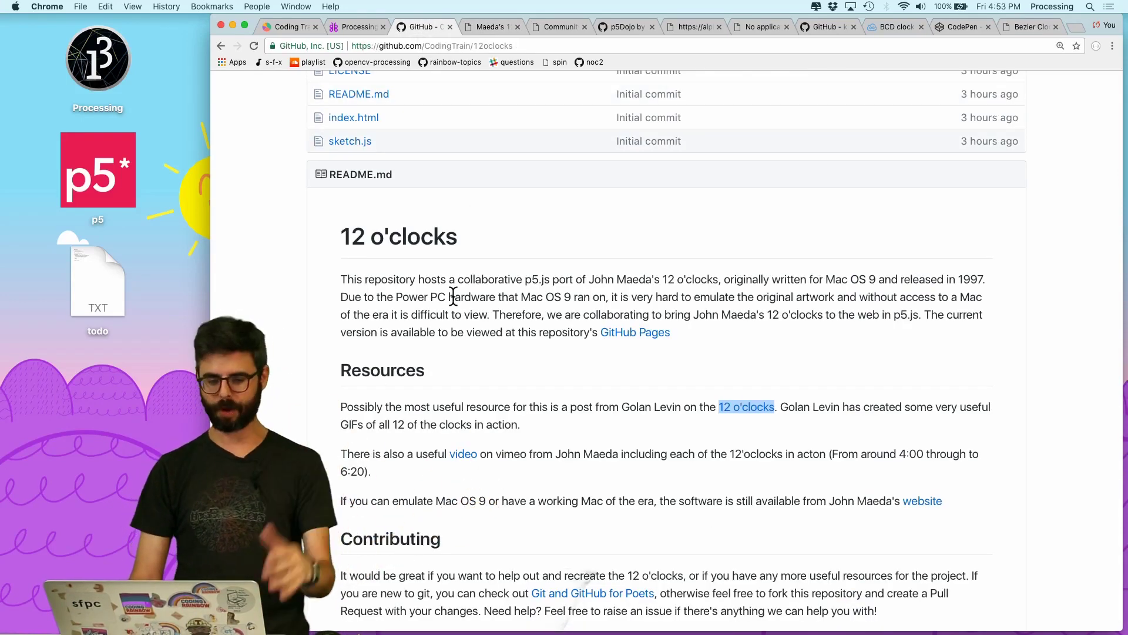
scroll(453, 298, "down", 2)
- Open codingtrain.github.io/12oclocks in a new tab and zoom out so all twelve clocks fit
right_click(635, 265)
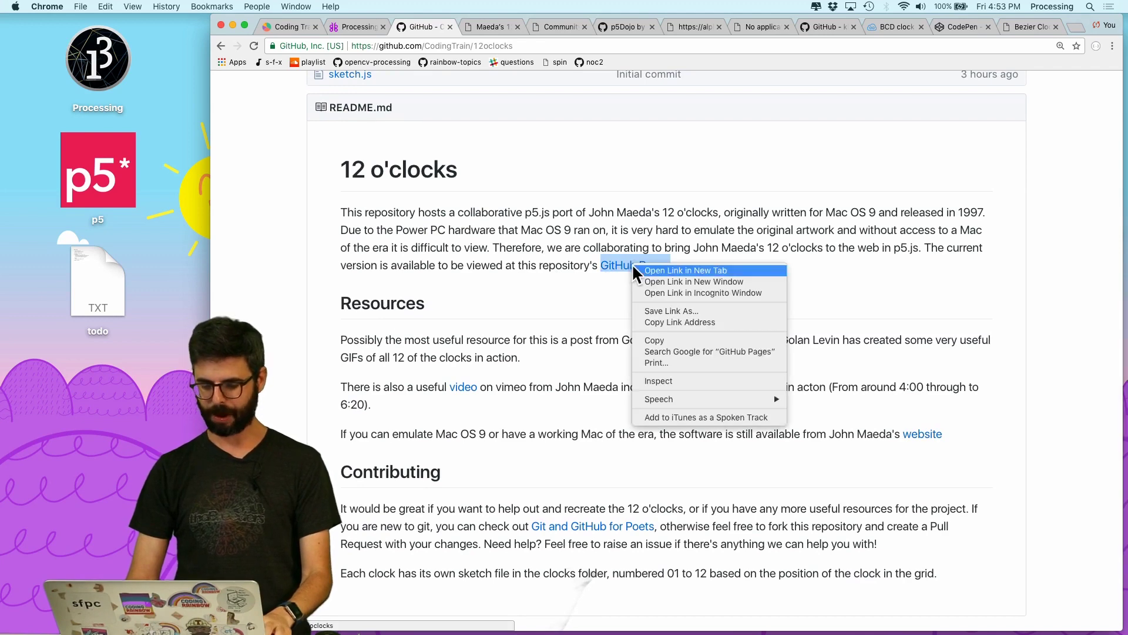
left_click(670, 282)
left_click(530, 26)
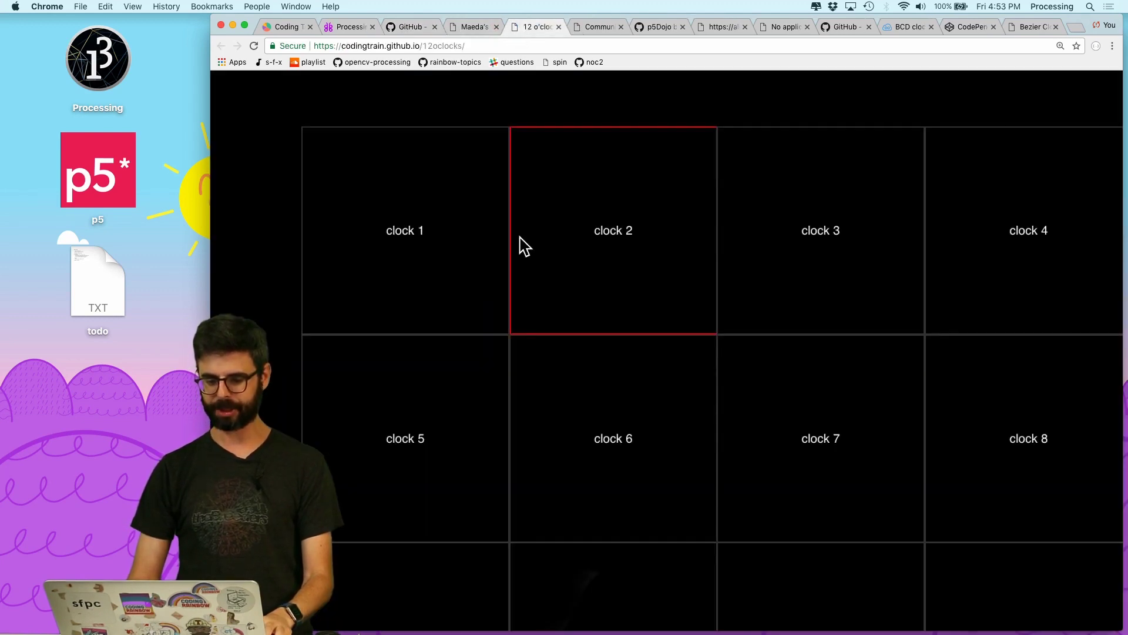
scroll(624, 491, "down", 5)
scroll(624, 491, "up", 5)
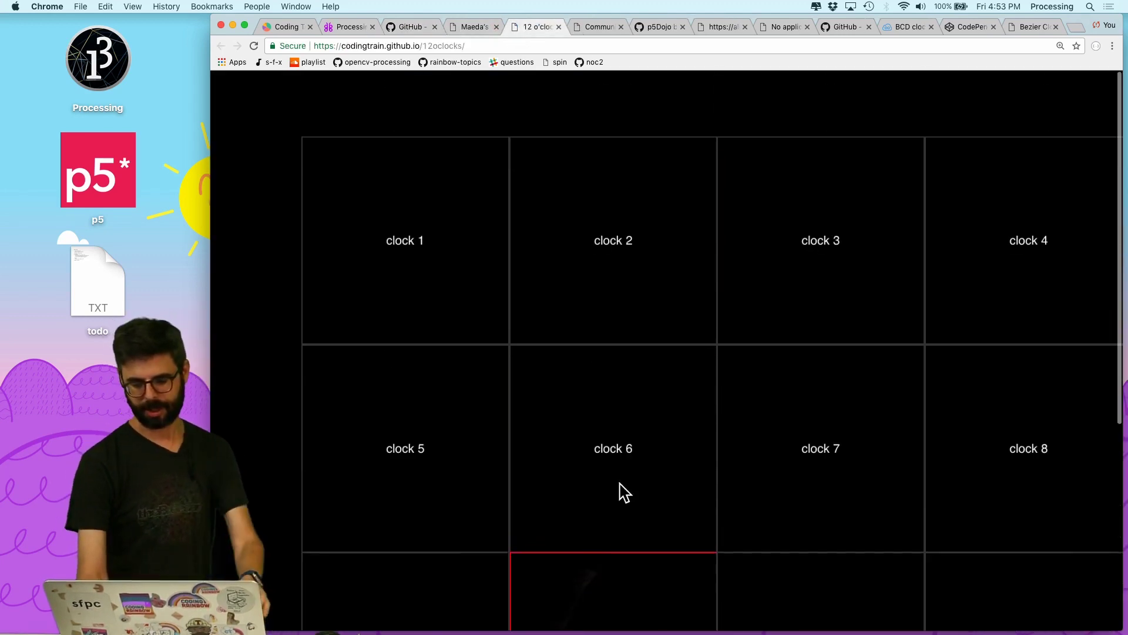
key("super+minus")
key("super+minus")
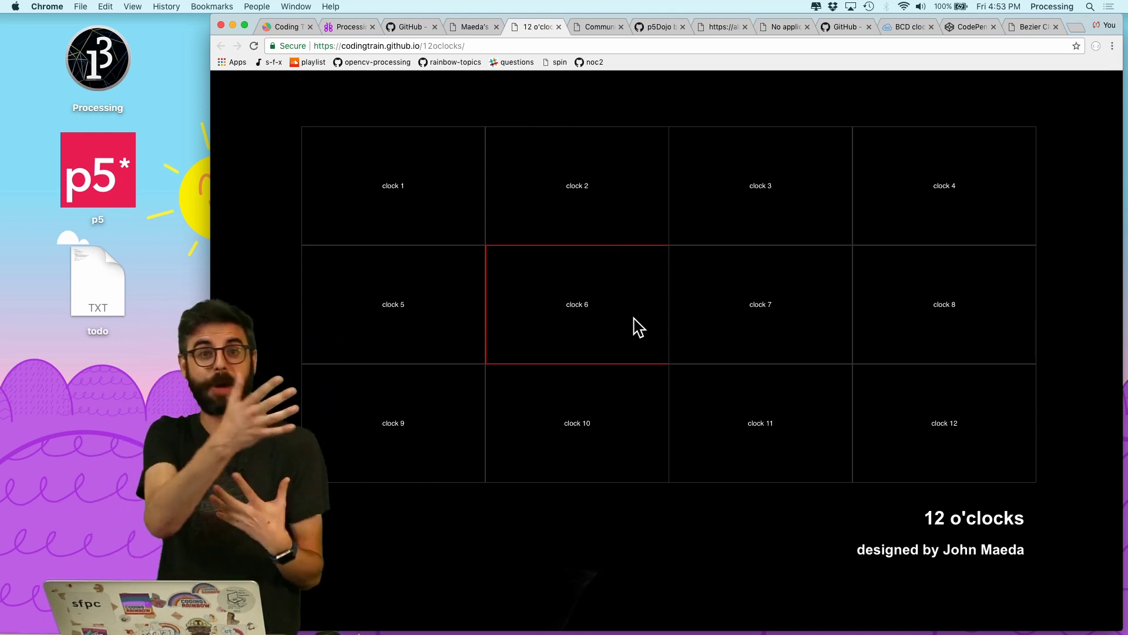
- In a new tab, try recodeproject.org, then web-search for the ReCode Project
key("super+t")
type("r")
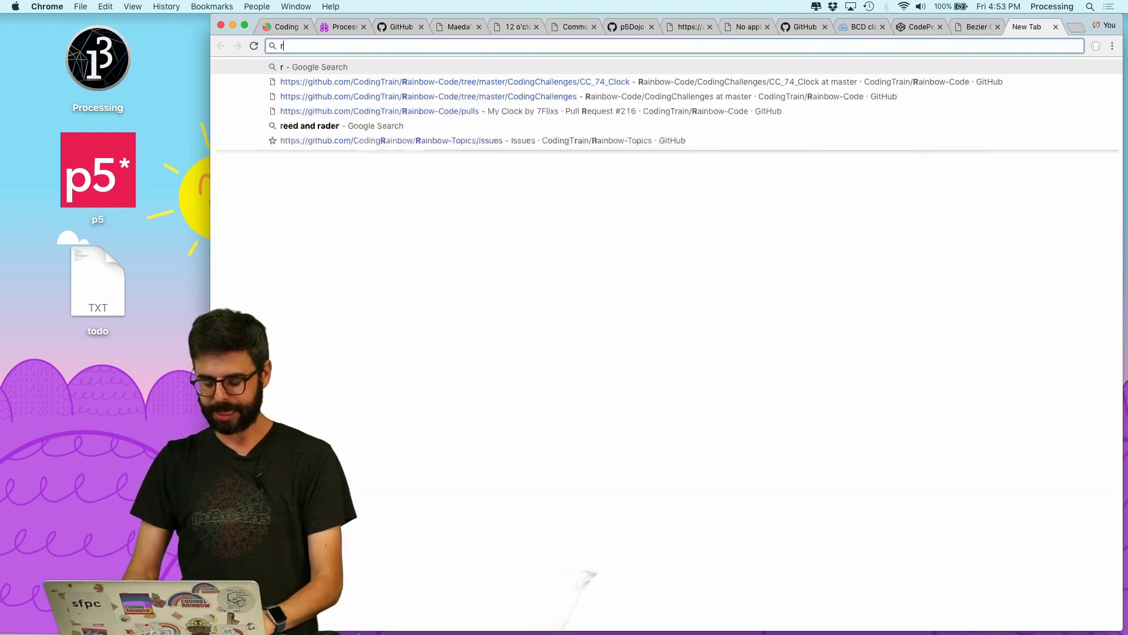
type("ecodeproject.org")
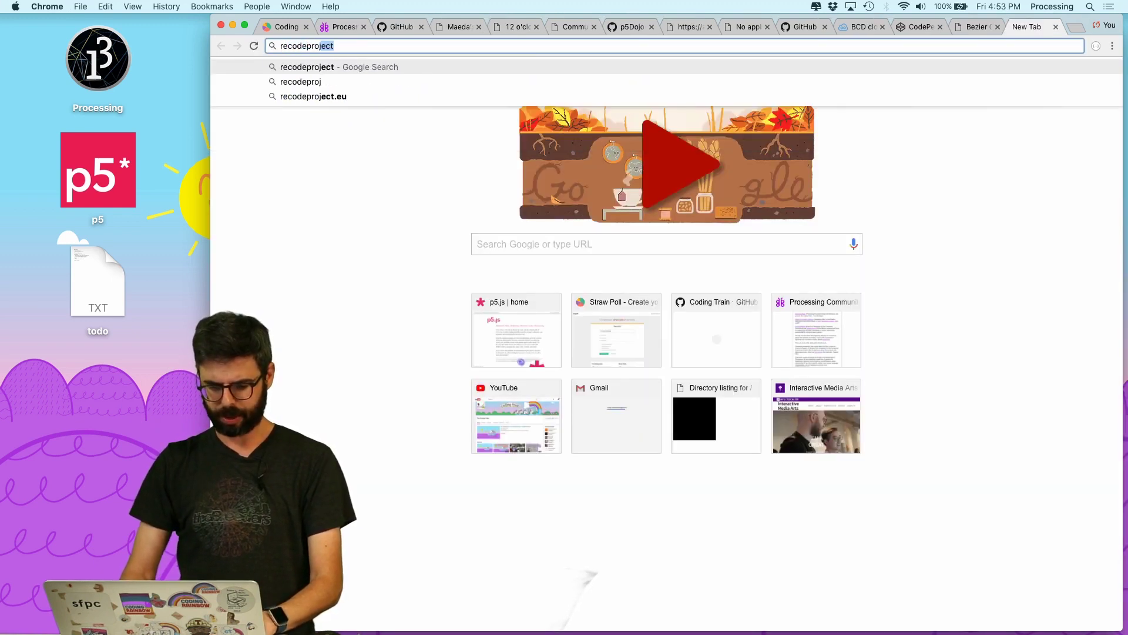
key("Return")
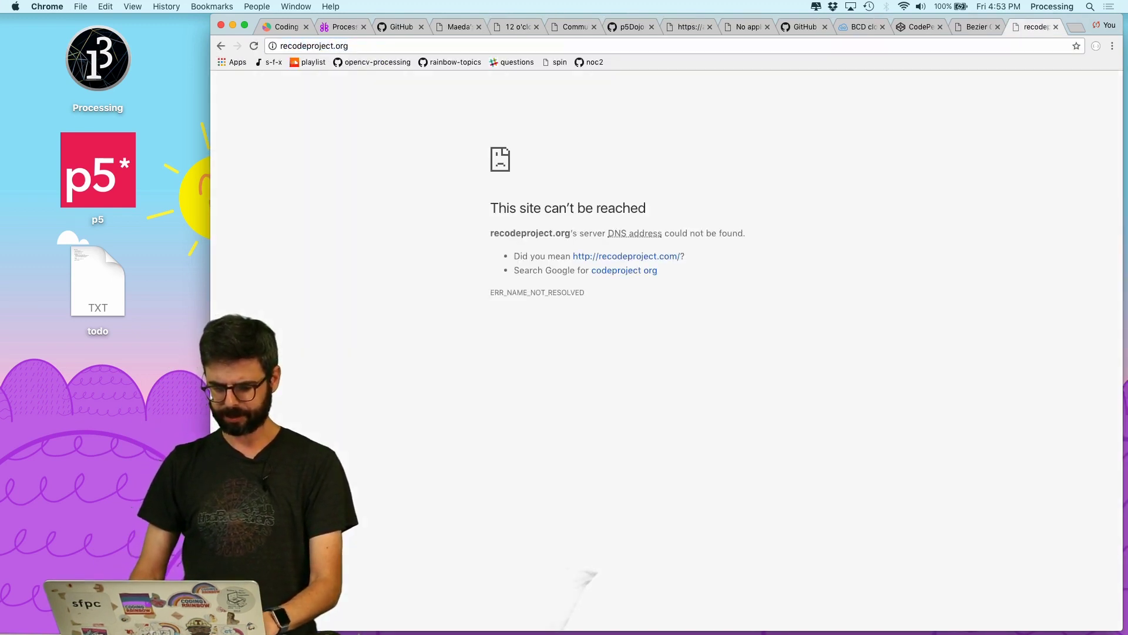
left_click(341, 46)
type("matthe")
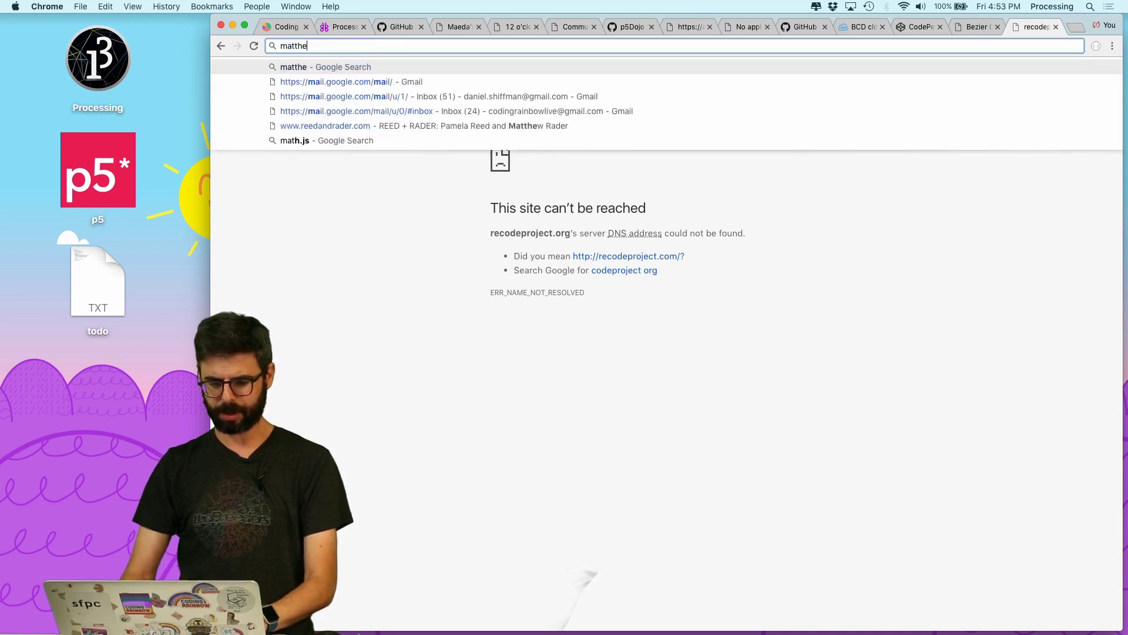
type("w epler recode proj")
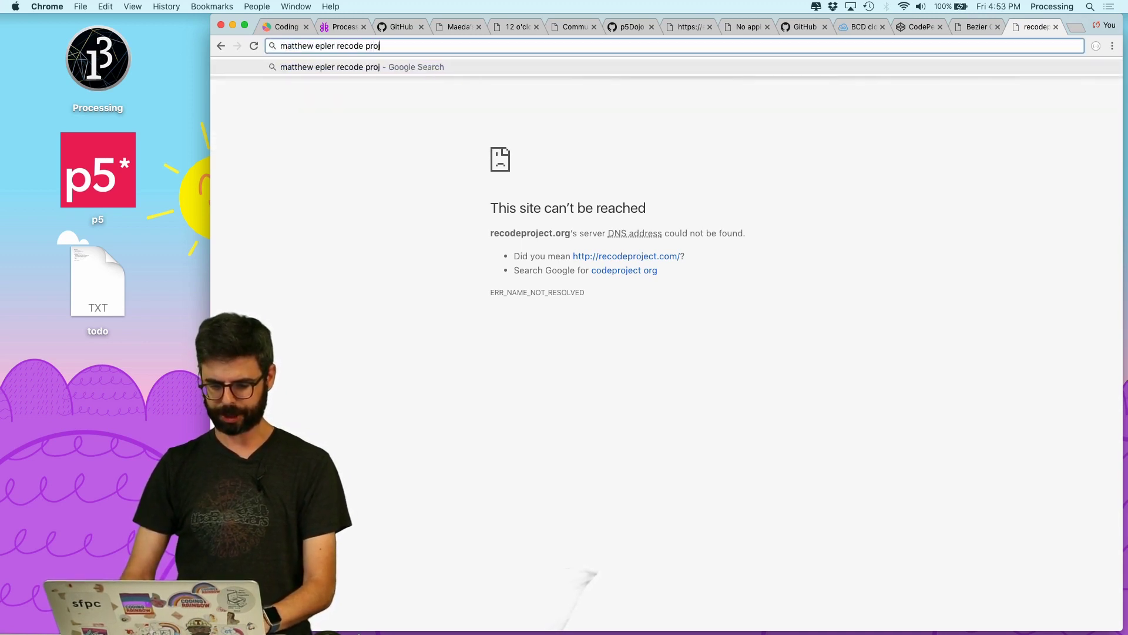
type("ect")
key("Return")
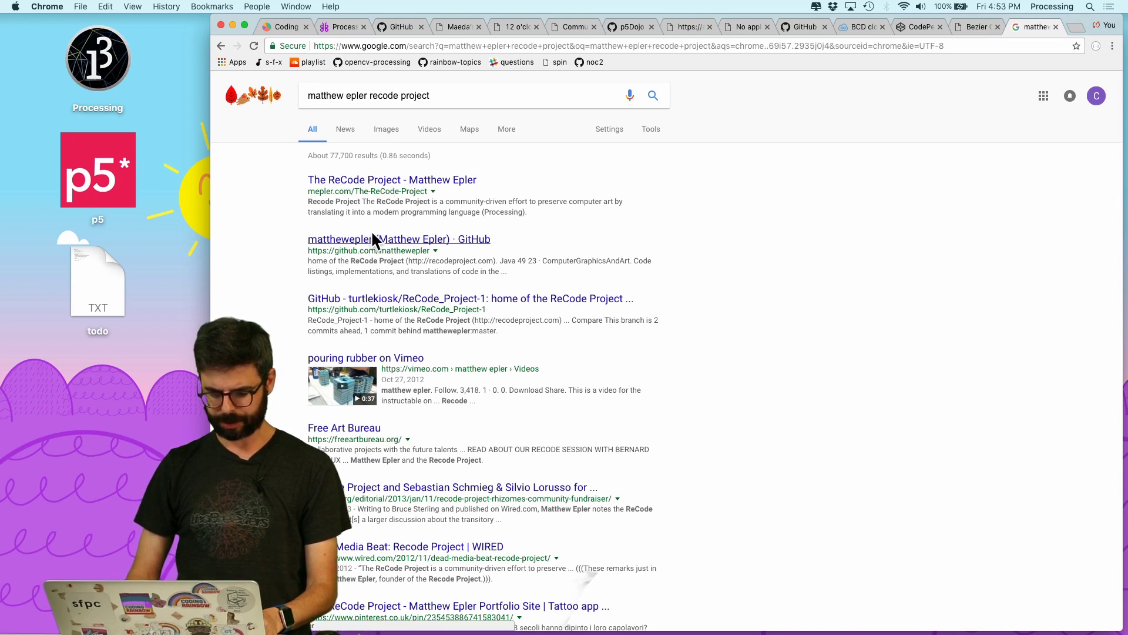
- Browse the top ReCode result and its creator's About page, then open the Rhizome article
left_click(386, 192)
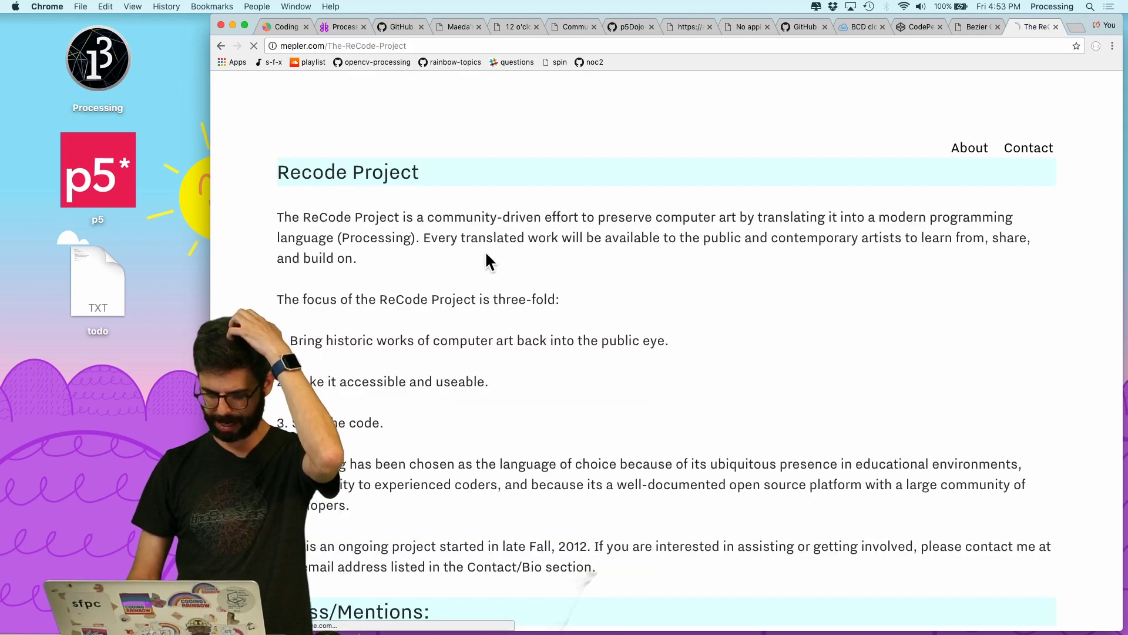
scroll(490, 271, "down", 1)
scroll(489, 271, "down", 3)
scroll(489, 271, "down", 2)
scroll(489, 271, "up", 6)
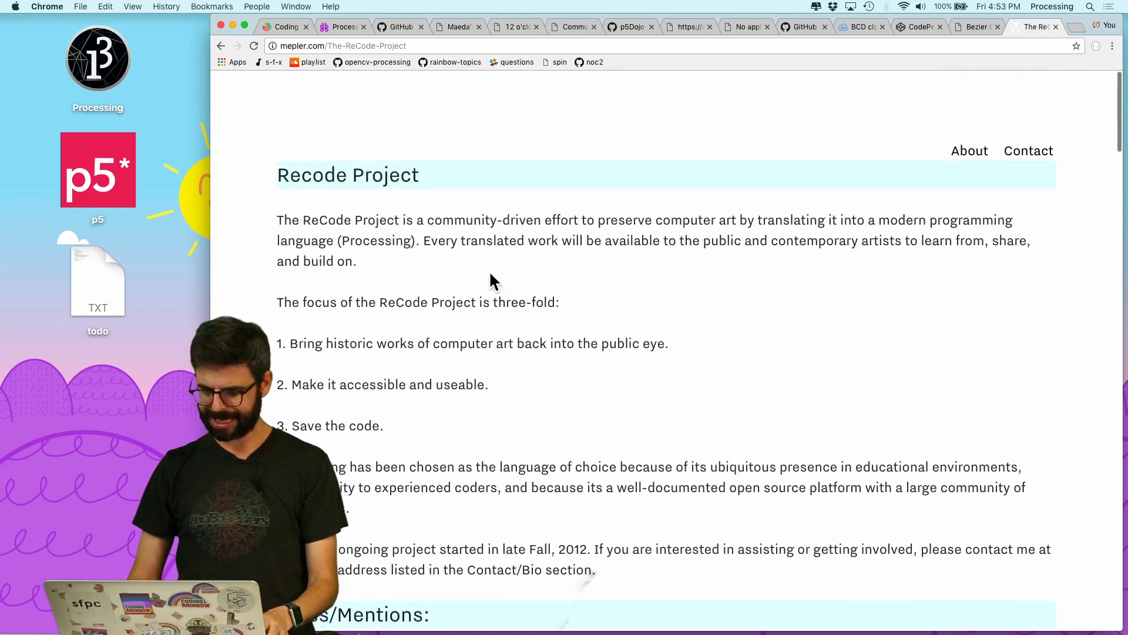
scroll(489, 270, "up", 1)
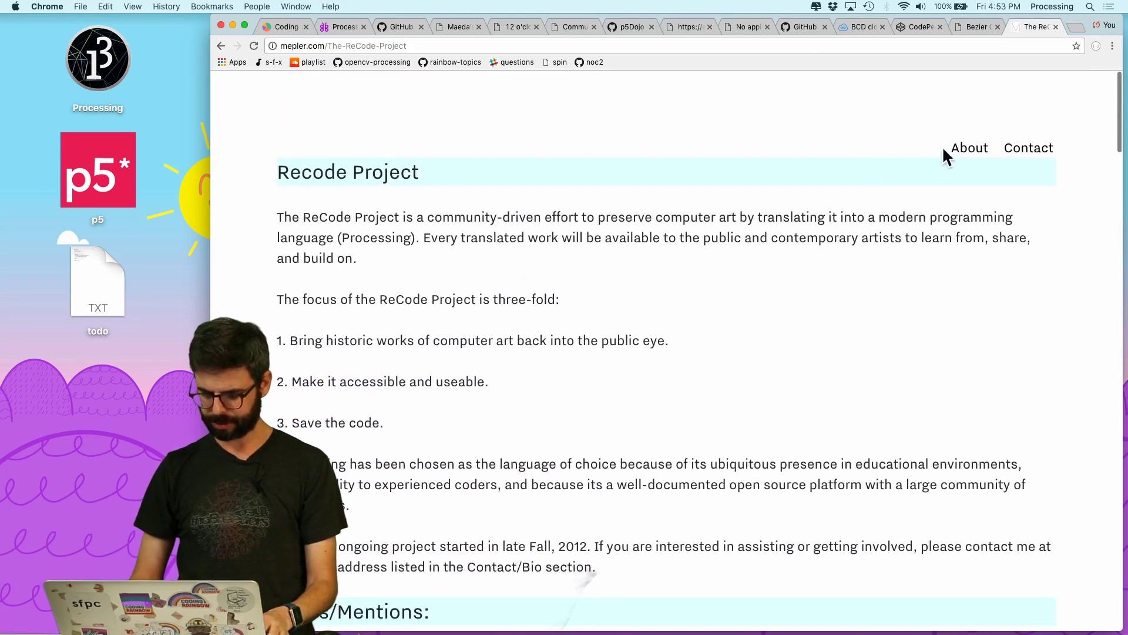
left_click(965, 152)
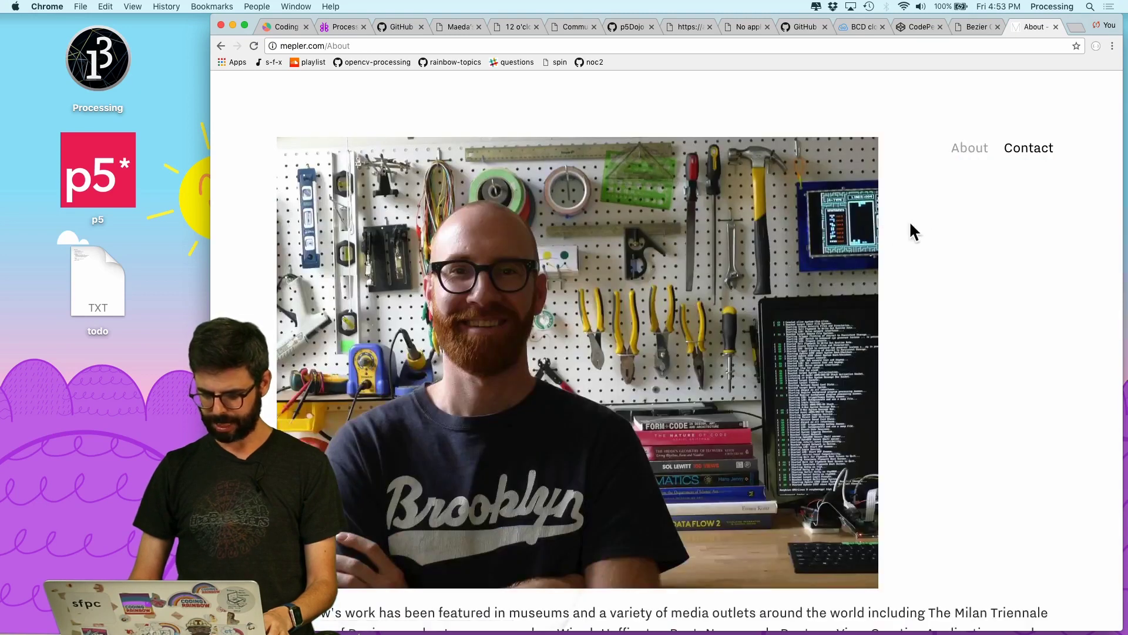
scroll(908, 221, "down", 5)
scroll(909, 221, "down", 4)
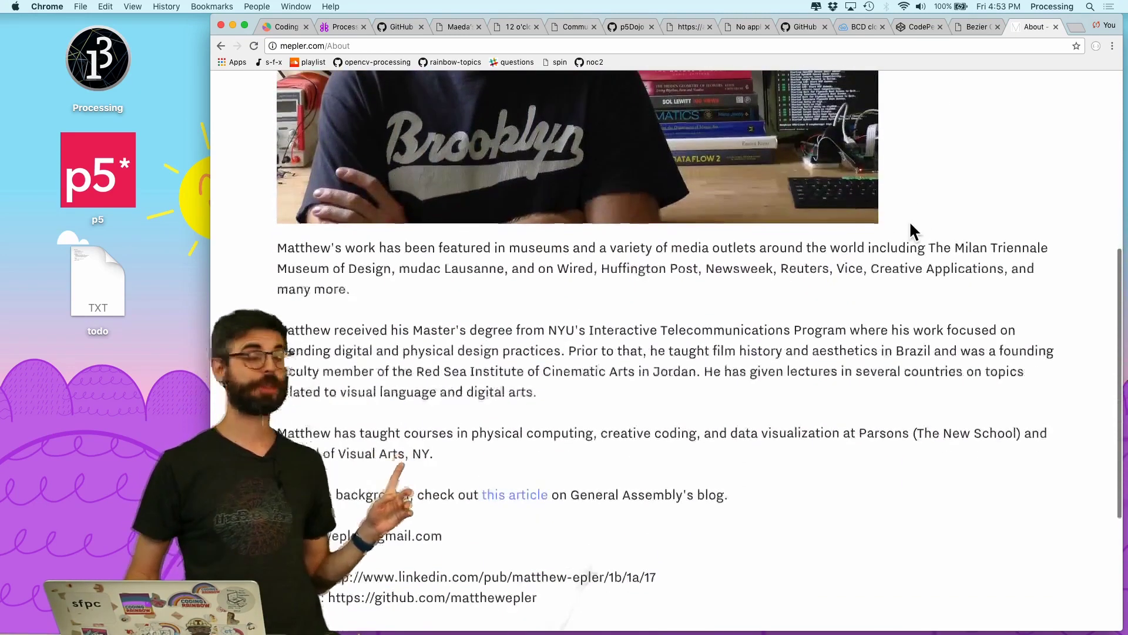
scroll(908, 221, "down", 3)
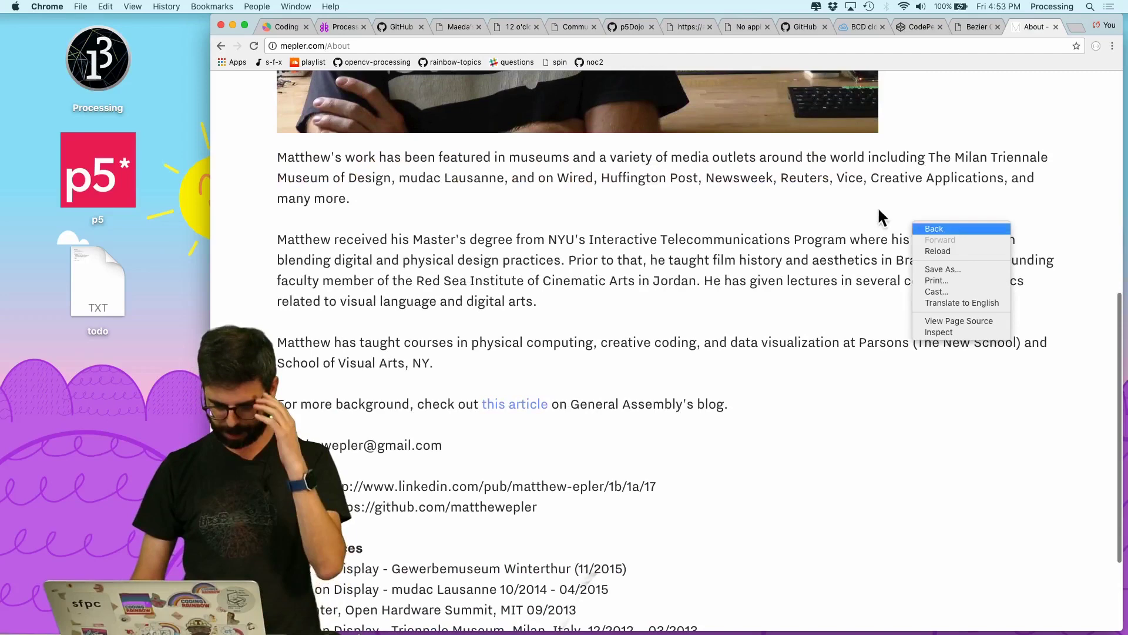
left_click(221, 45)
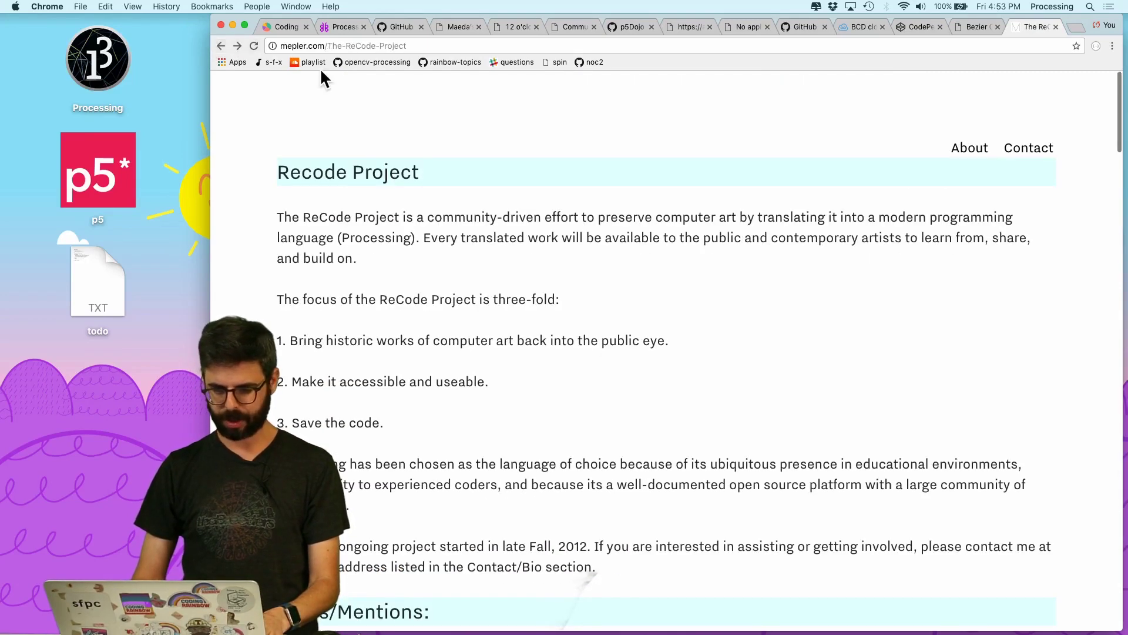
left_click(221, 46)
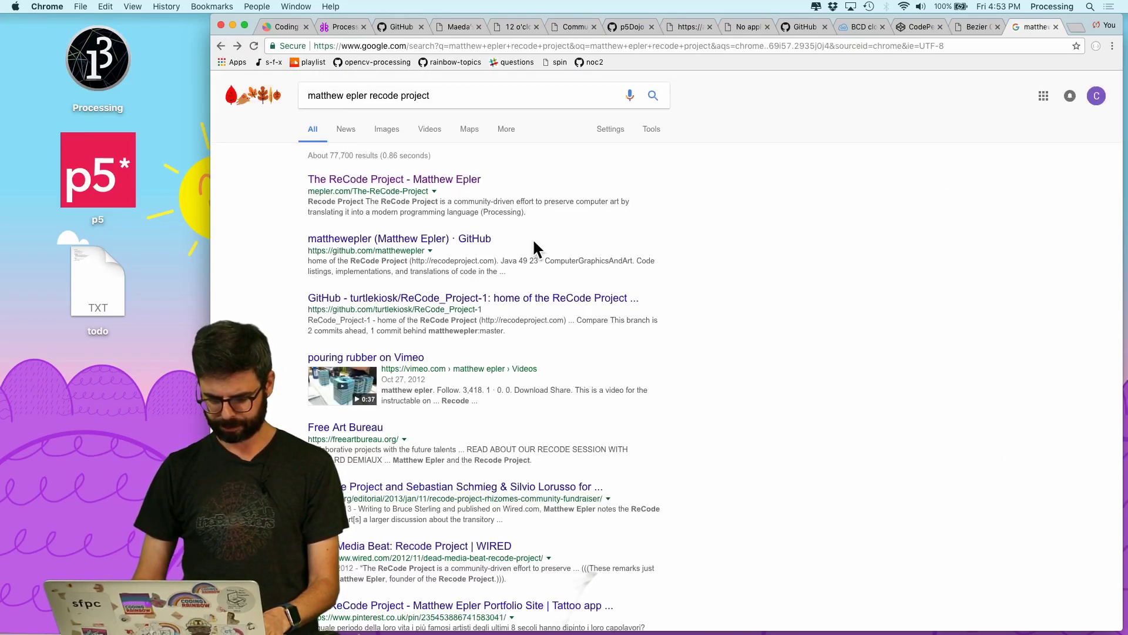
scroll(539, 254, "down", 5)
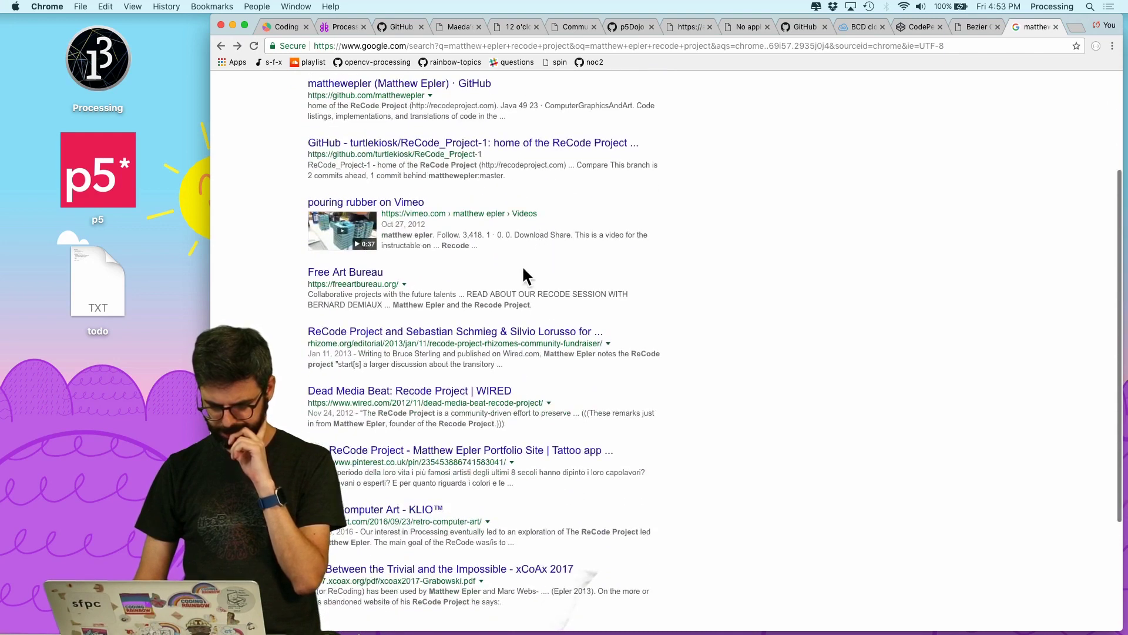
left_click(479, 335)
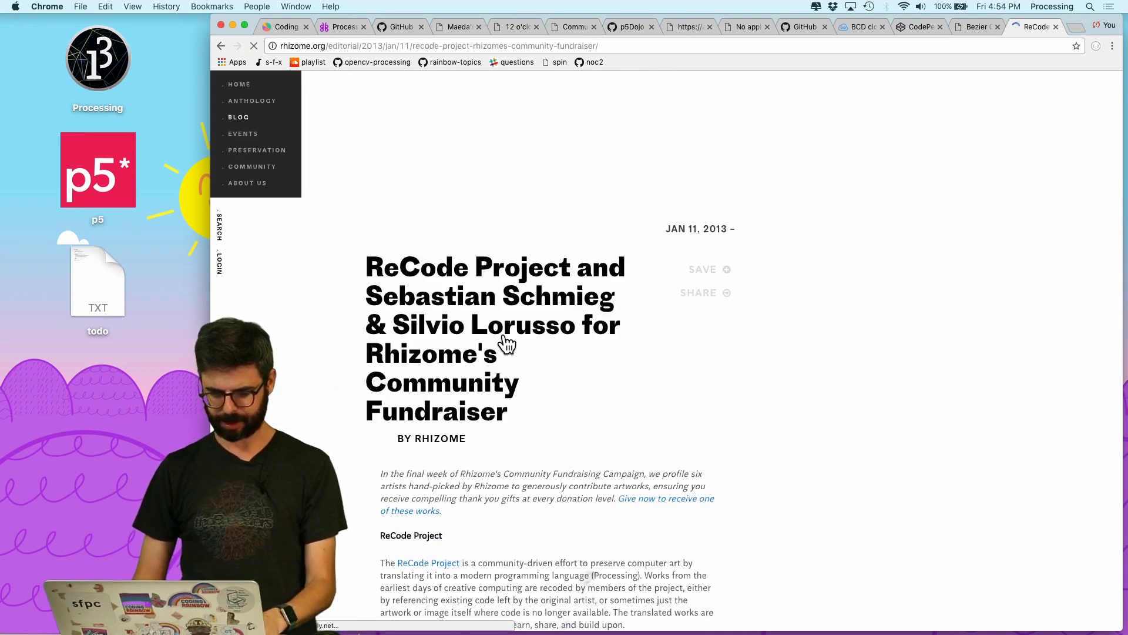
scroll(511, 384, "down", 3)
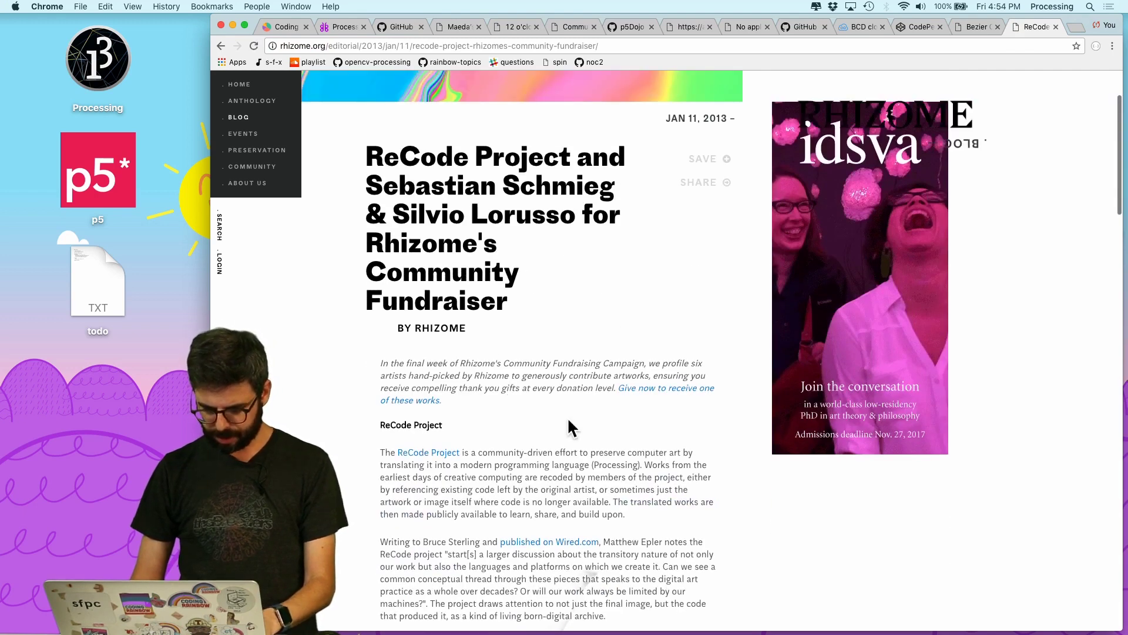
scroll(567, 417, "down", 2)
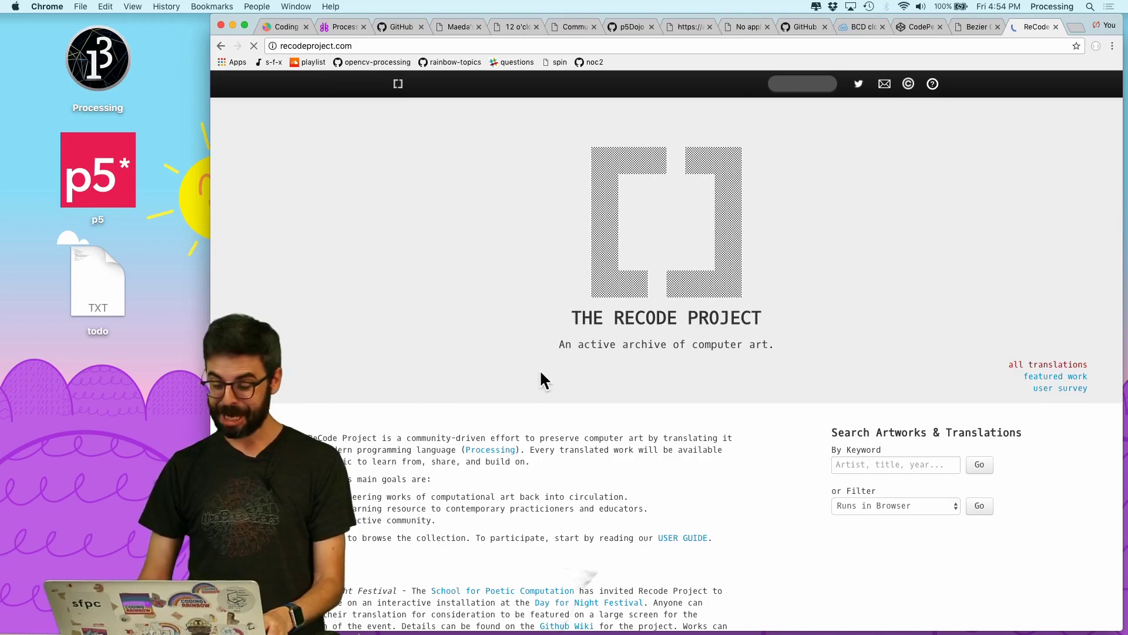
scroll(540, 369, "down", 5)
scroll(539, 369, "down", 5)
scroll(539, 369, "down", 3)
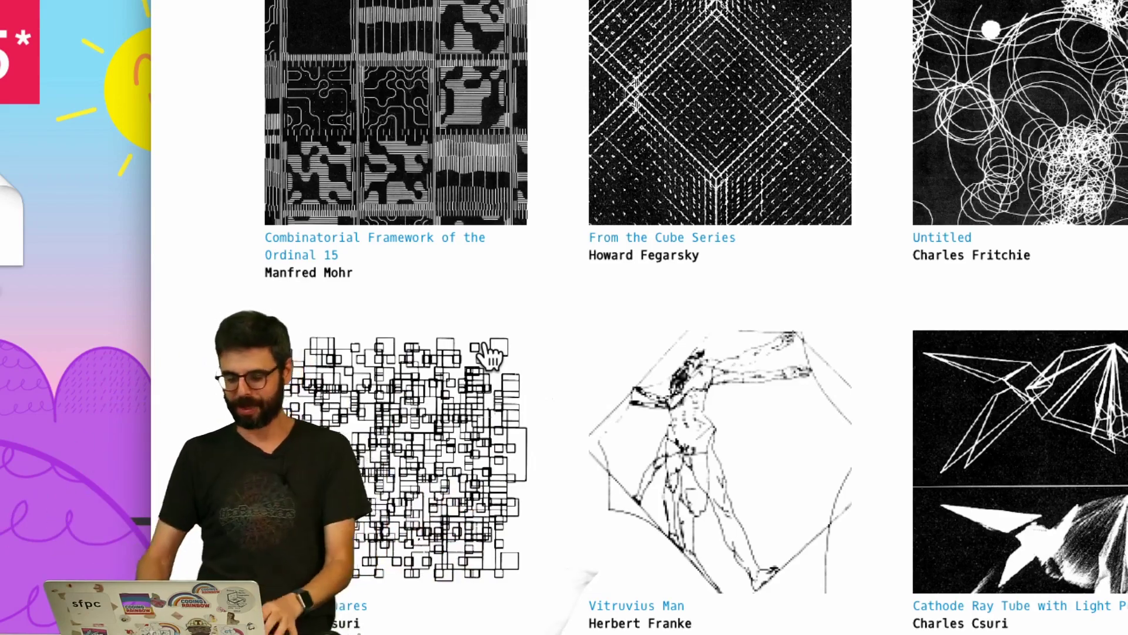
scroll(491, 355, "down", 3)
scroll(490, 354, "down", 5)
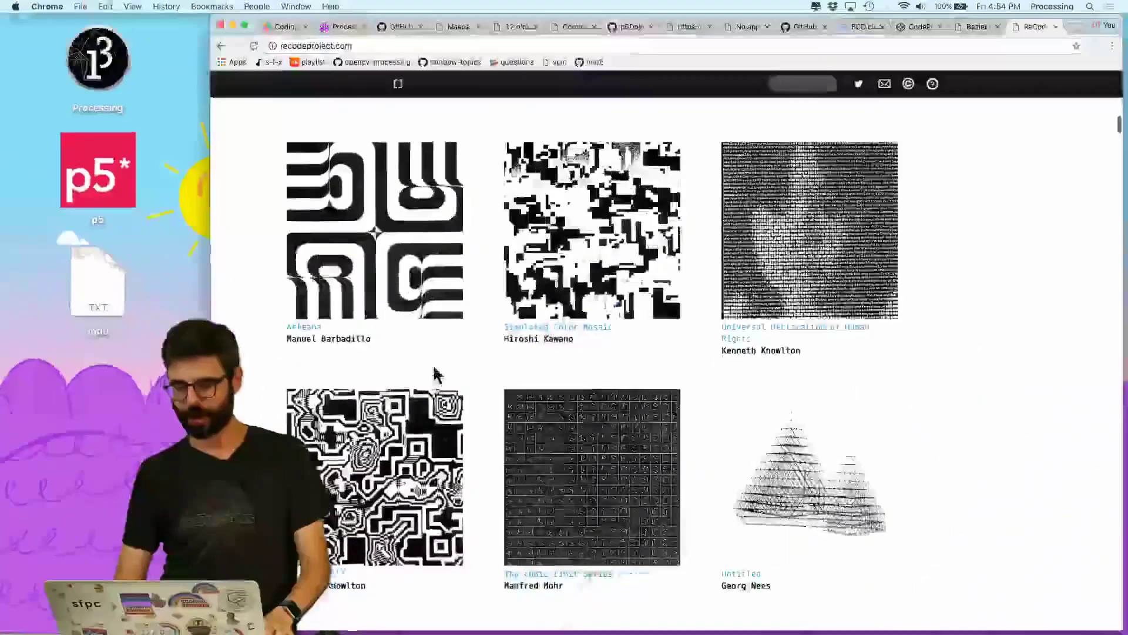
scroll(491, 355, "up", 8)
scroll(492, 308, "down", 5)
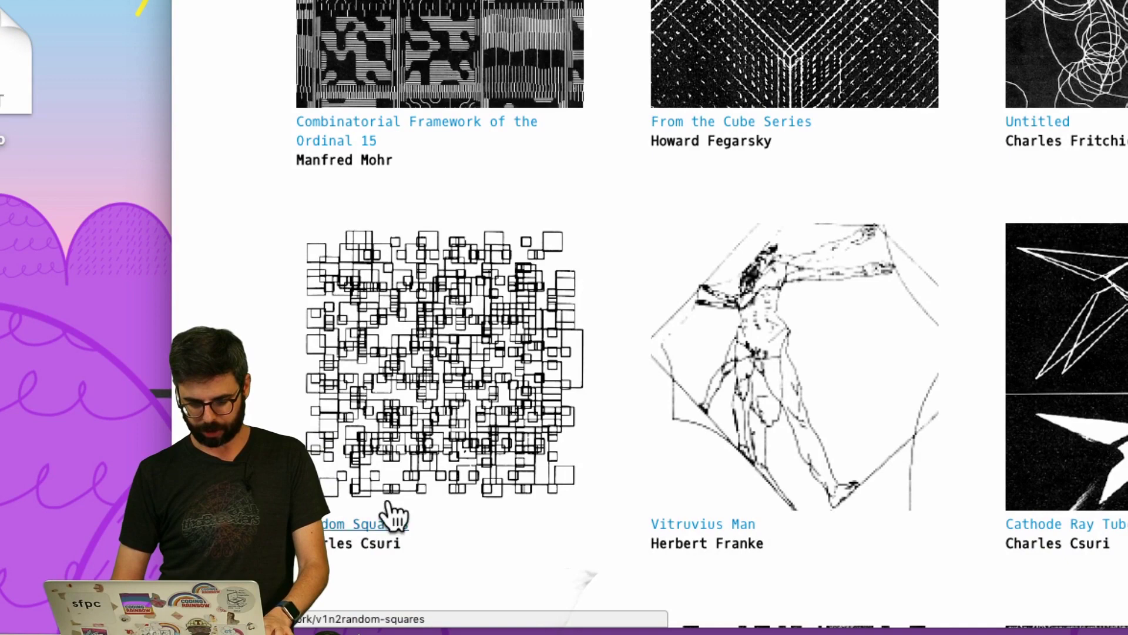
- Open the detail page for Charles Csuri's 'Random Squares' from the thumbnail grid
left_click(442, 466)
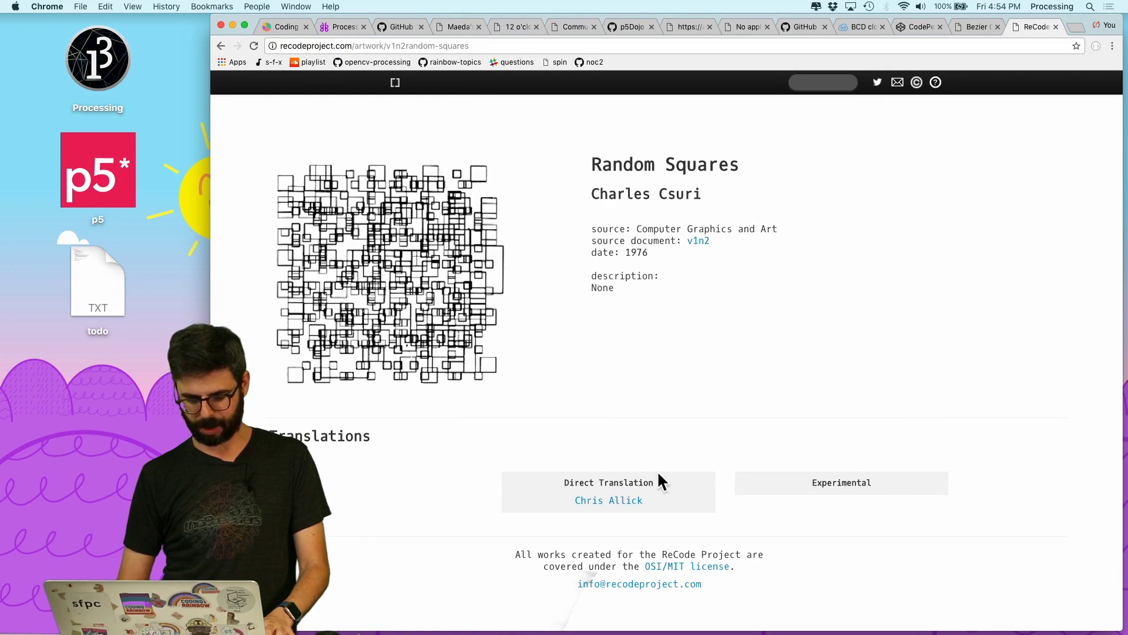
- Open Chris Allick's direct translation of 'Random Squares'
left_click(628, 511)
left_click(627, 505)
scroll(472, 450, "down", 5)
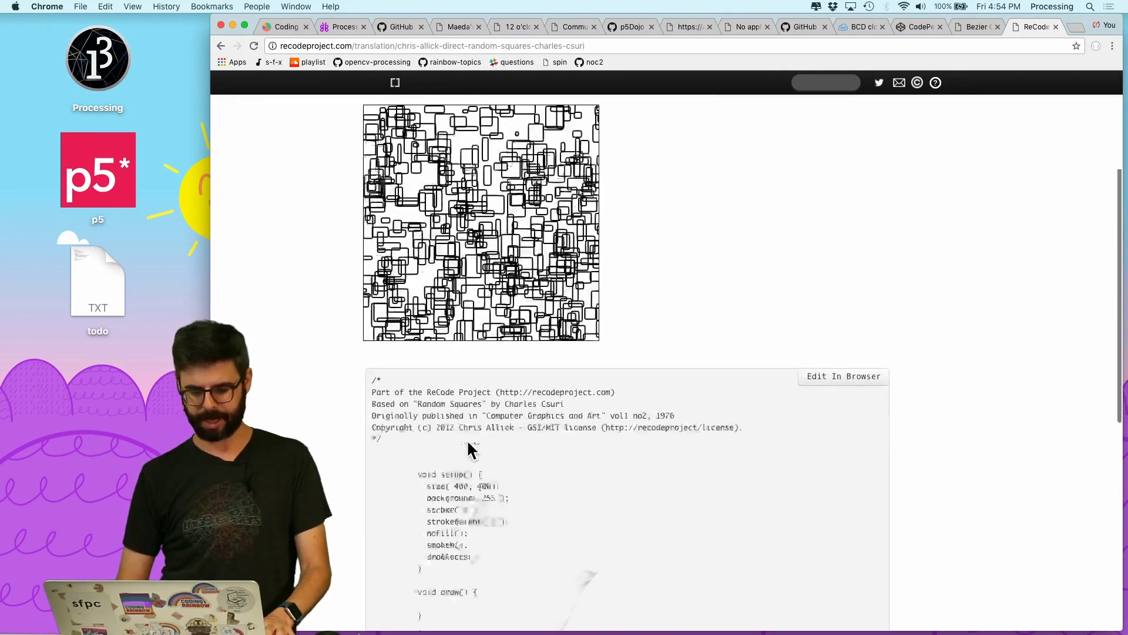
scroll(466, 440, "down", 3)
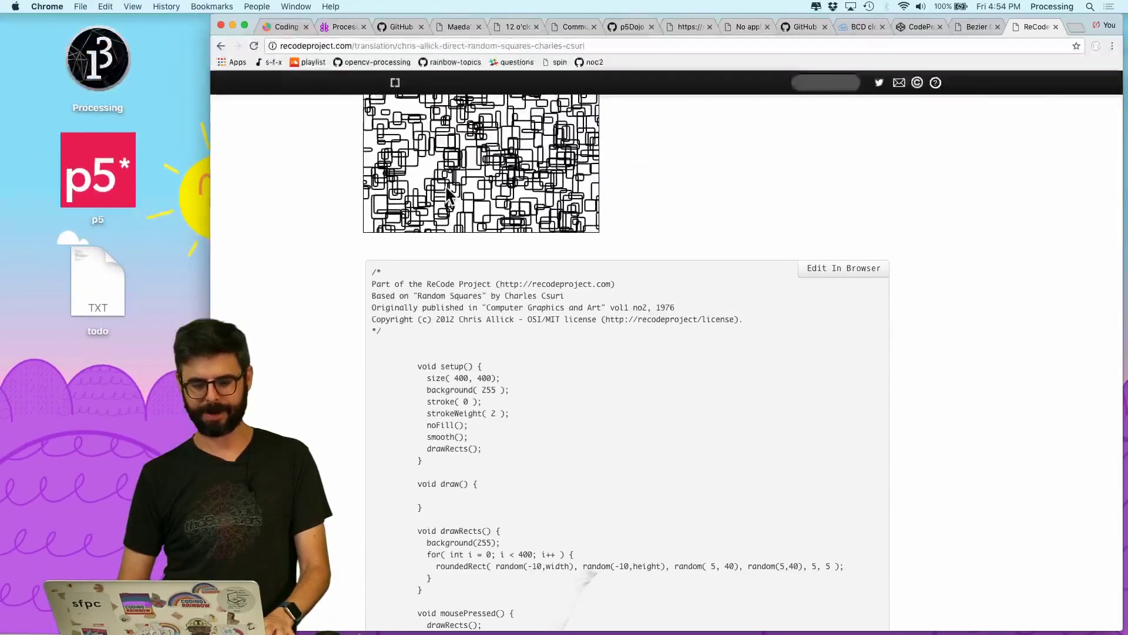
scroll(445, 192, "up", 5)
scroll(446, 193, "up", 5)
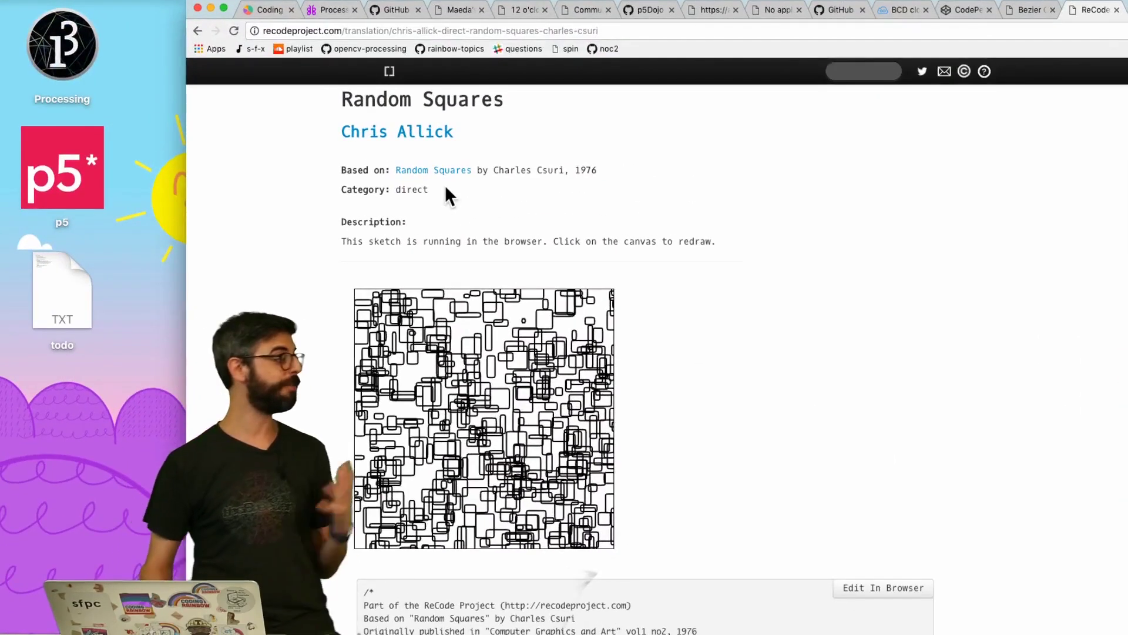